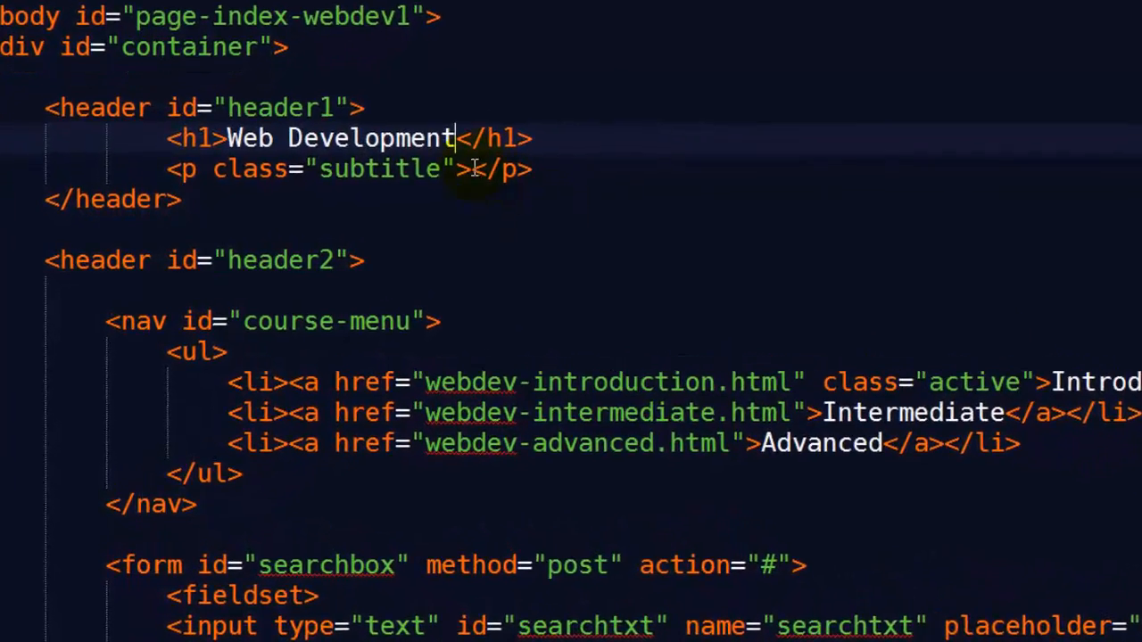
- Place the insertion point inside the subtitle paragraph to type Six Minutes. Smarter
click(472, 169)
text(Six Minutes. Smar)
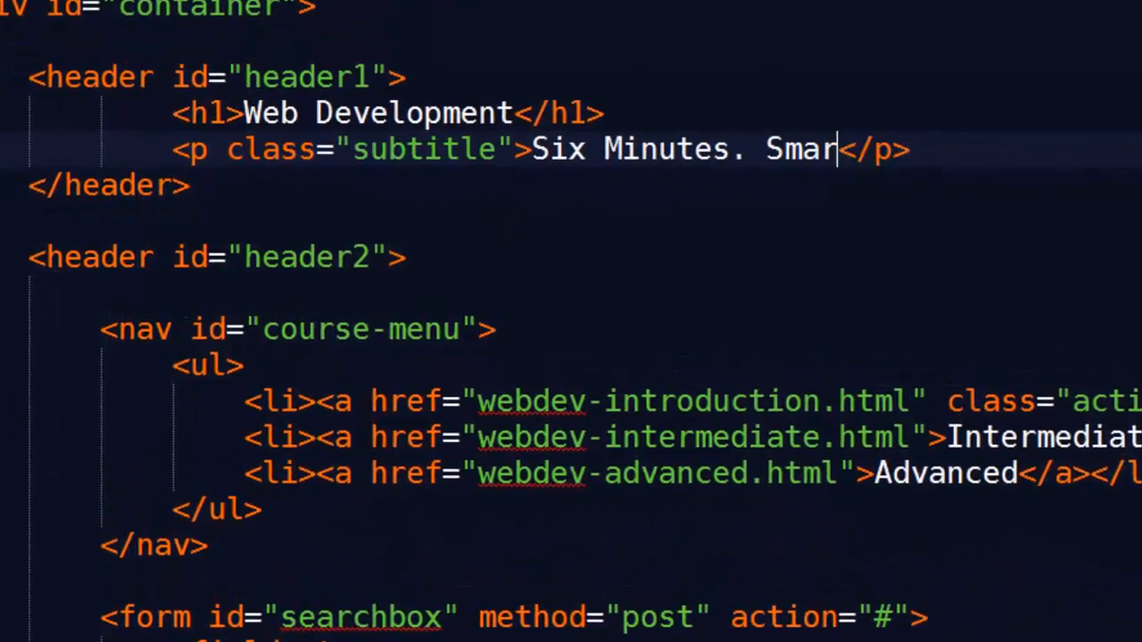
text(ter.)
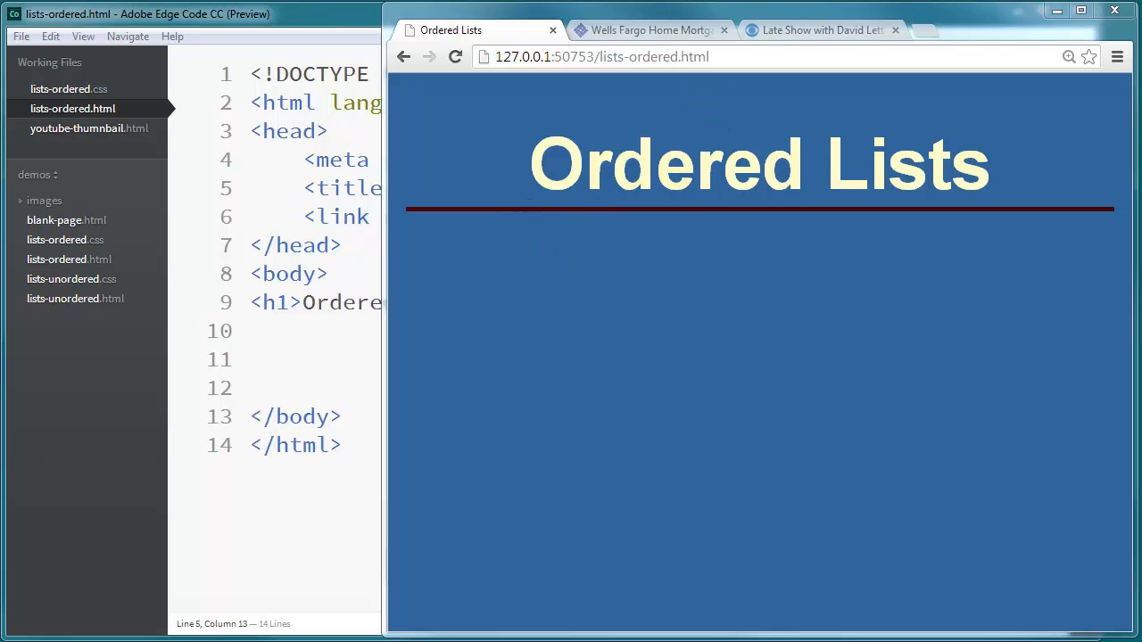
click(651, 29)
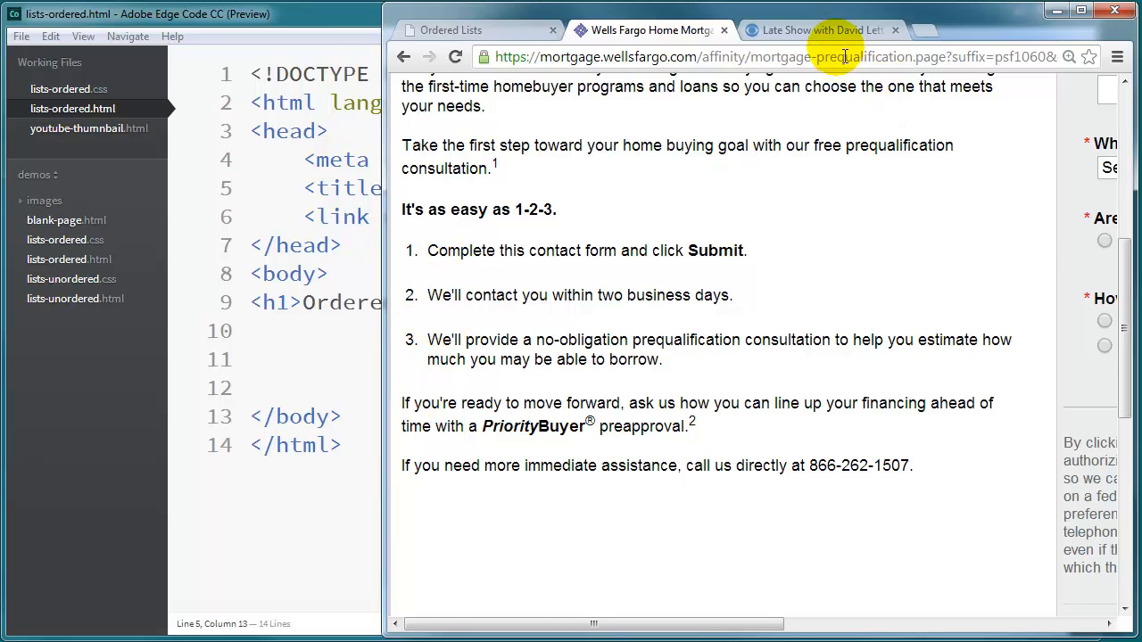
click(822, 29)
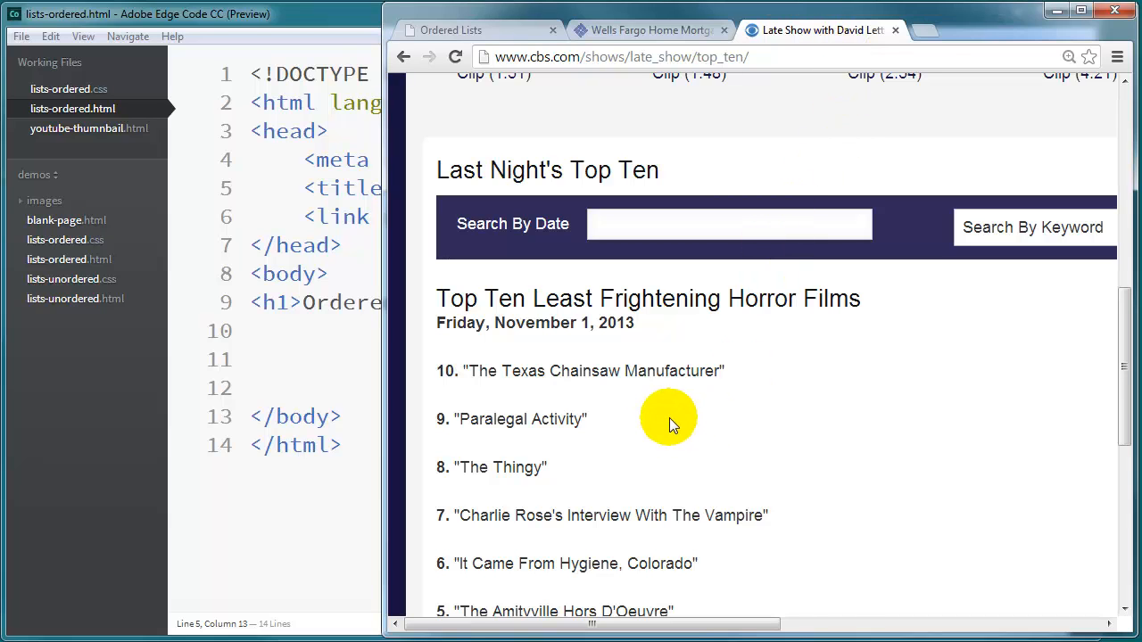
scroll(645, 359, down, 3)
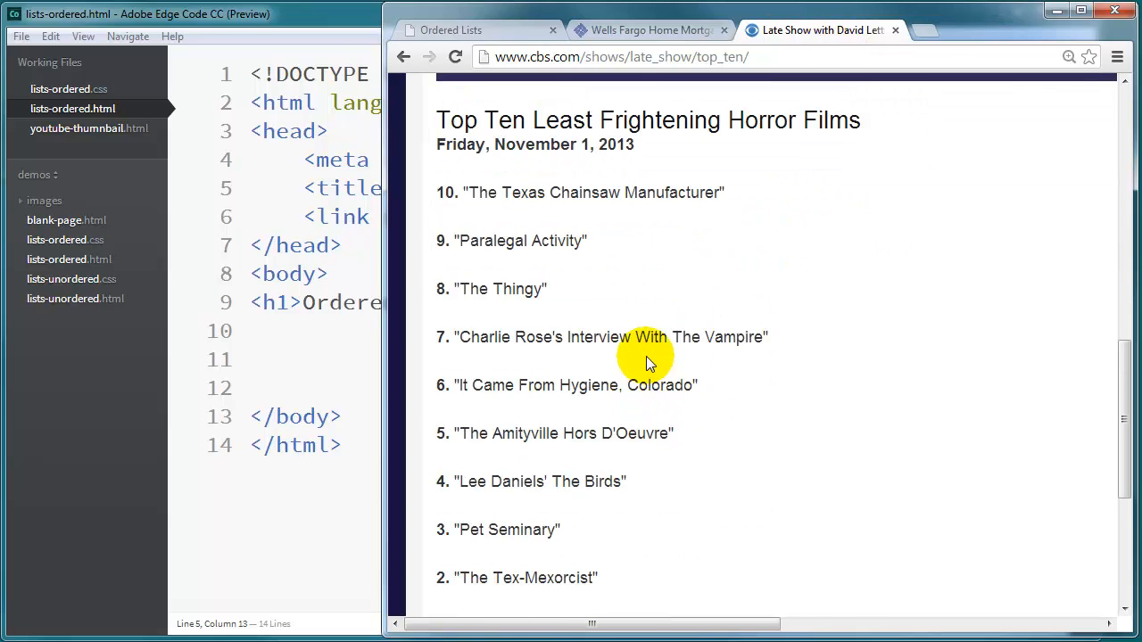
scroll(580, 357, up, 2)
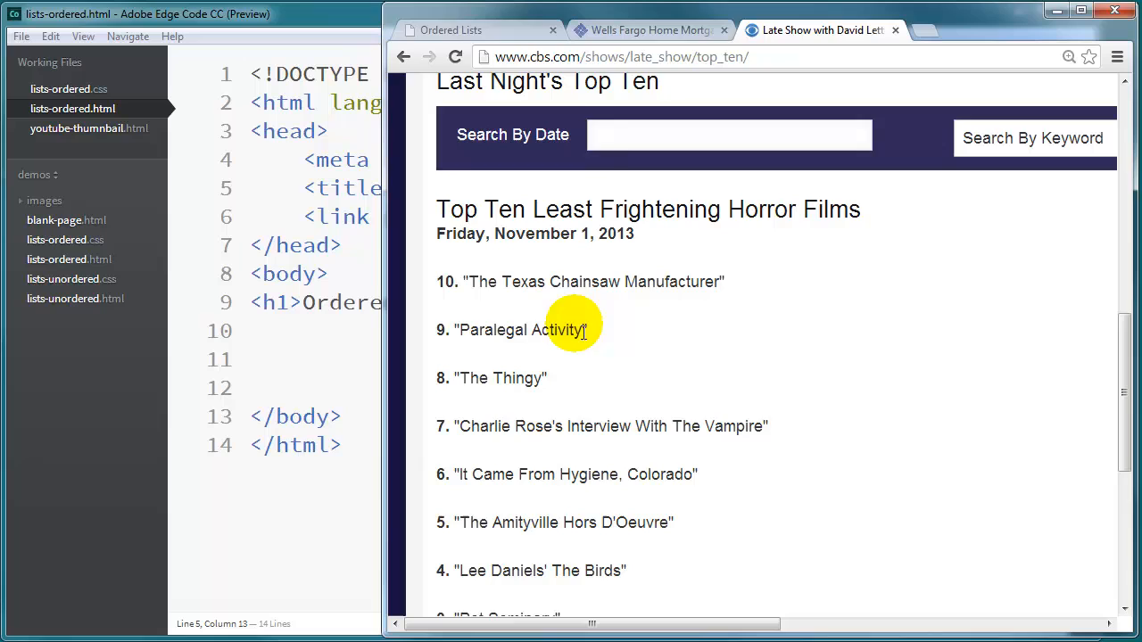
click(450, 30)
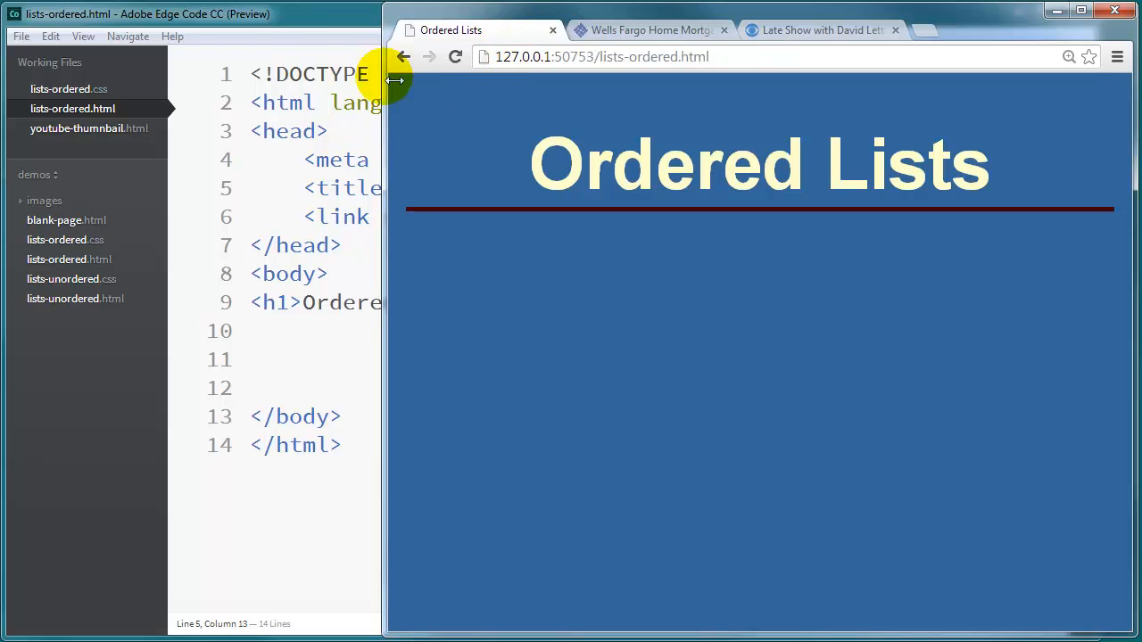
- Add blank lines below the Ordered Lists heading and position the caret on line 11 for the list
click(319, 22)
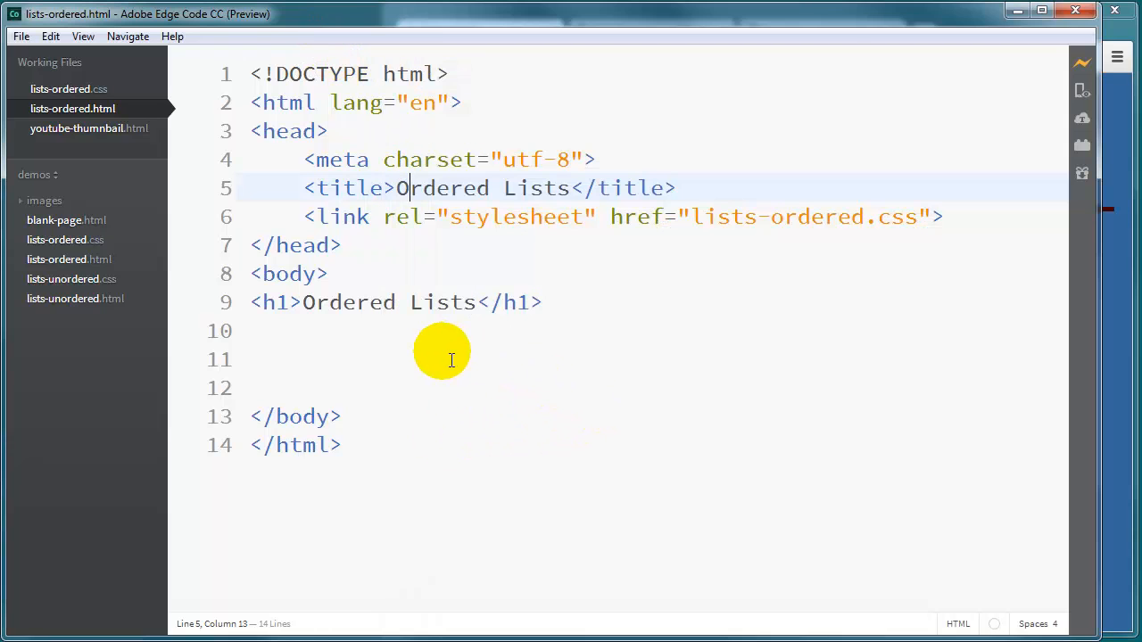
click(303, 339)
key(Return)
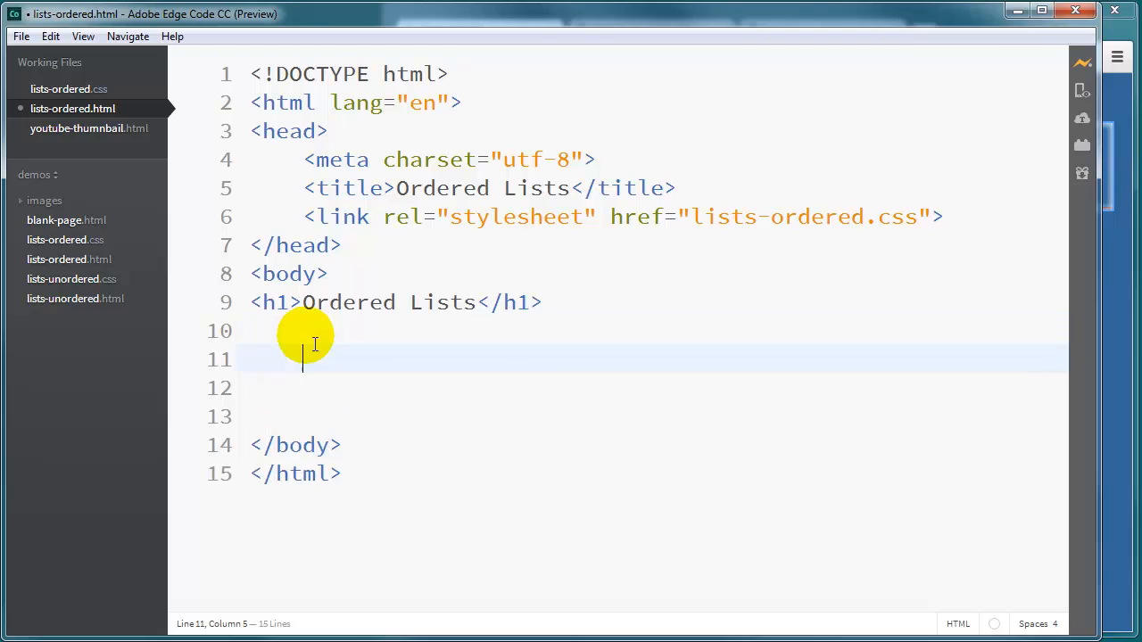
key(Return)
key(Return)
key(Return)
key(Return)
key(Return)
key(Return)
key(Return)
key(Return)
key(Return)
key(Return)
key(Return)
key(Return)
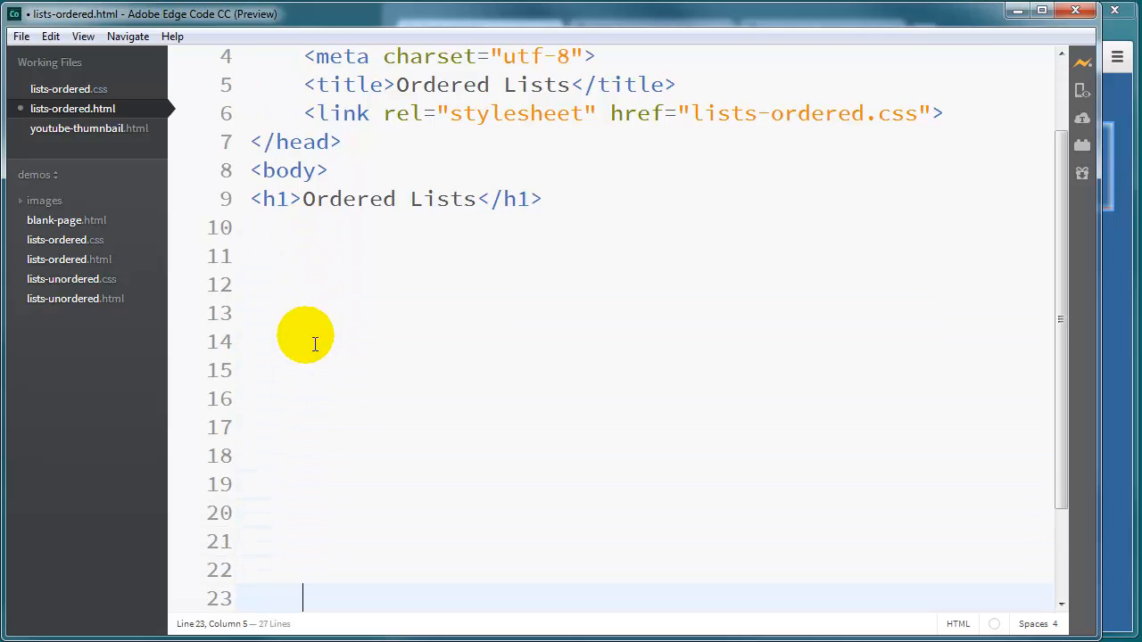
click(266, 259)
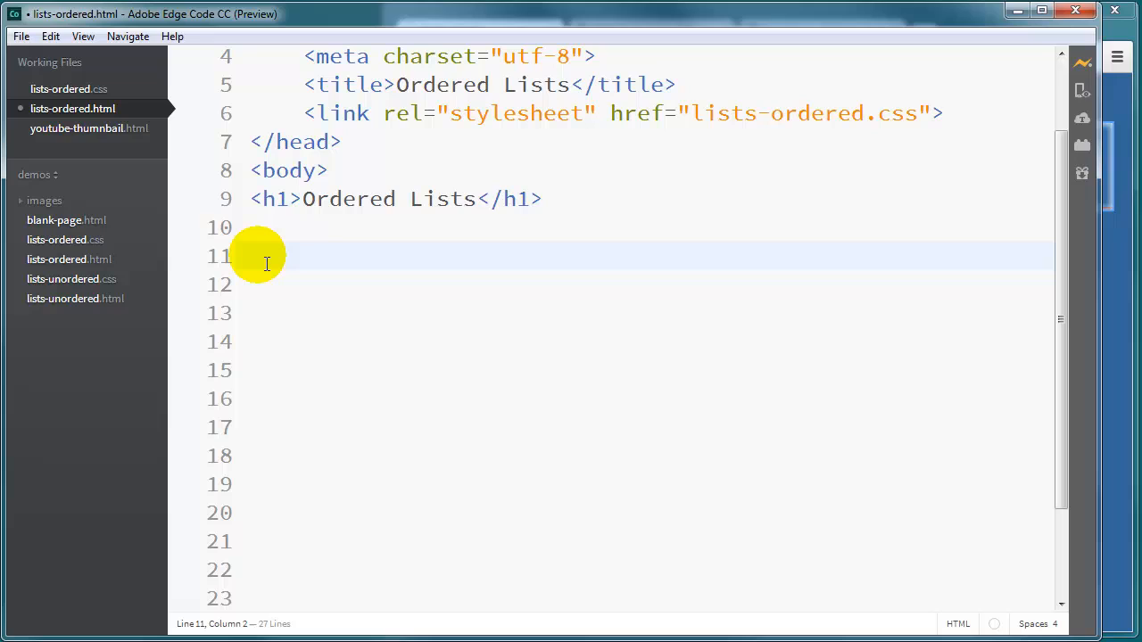
key(BackSpace)
text(<)
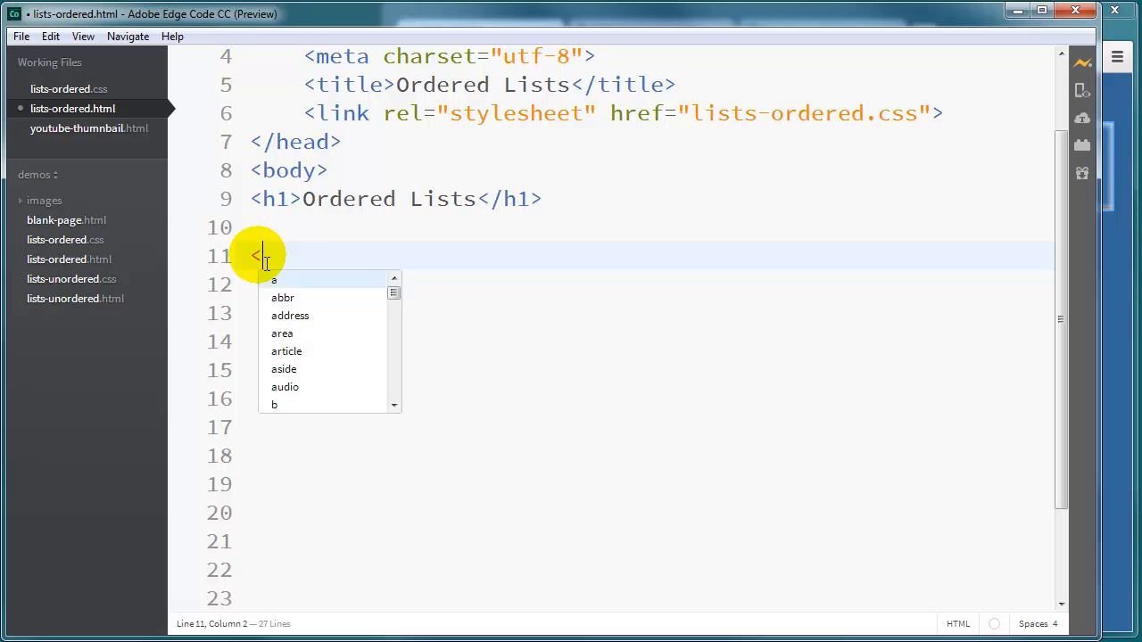
text(ol></ol>)
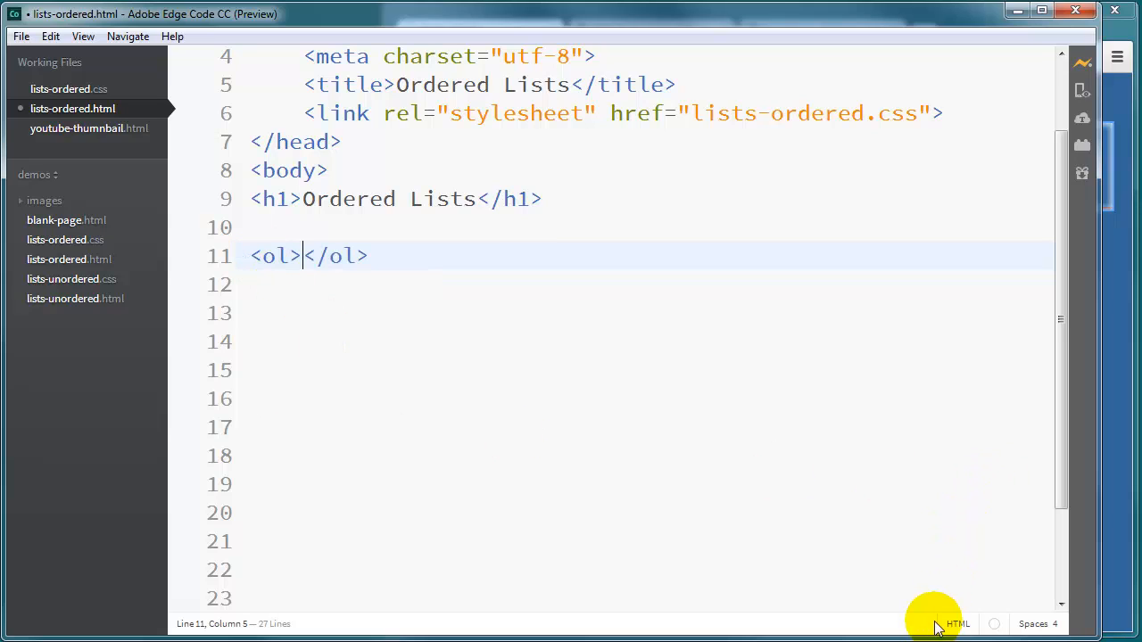
- Open empty lines between the <ol> and </ol> tags and move to the start of line 12
key(Return)
key(Return)
key(shift+Tab)
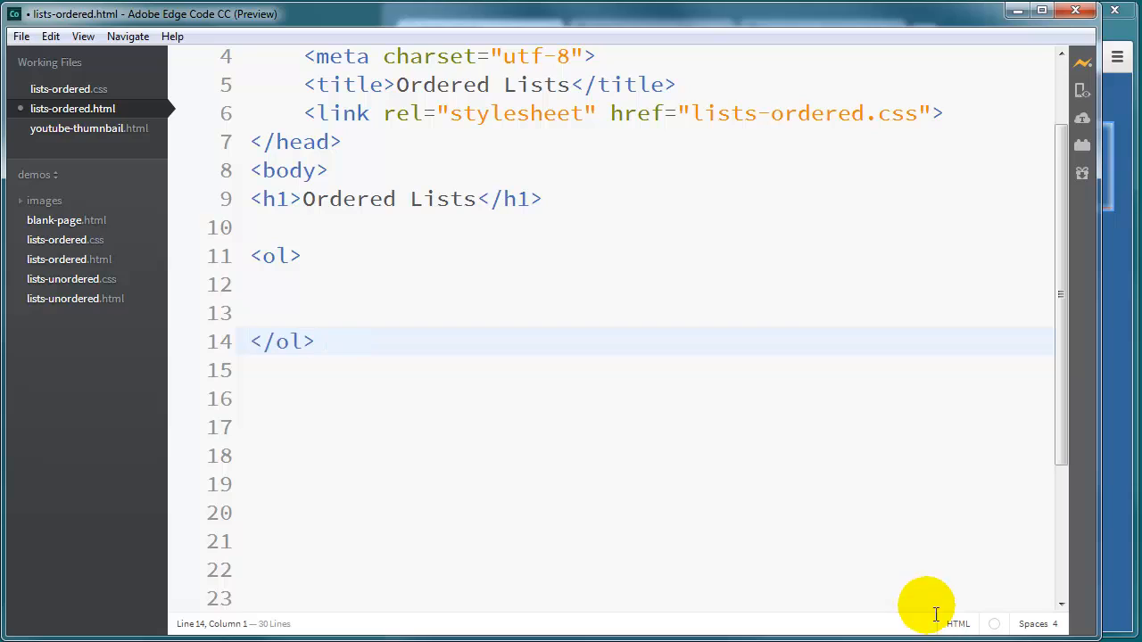
click(289, 285)
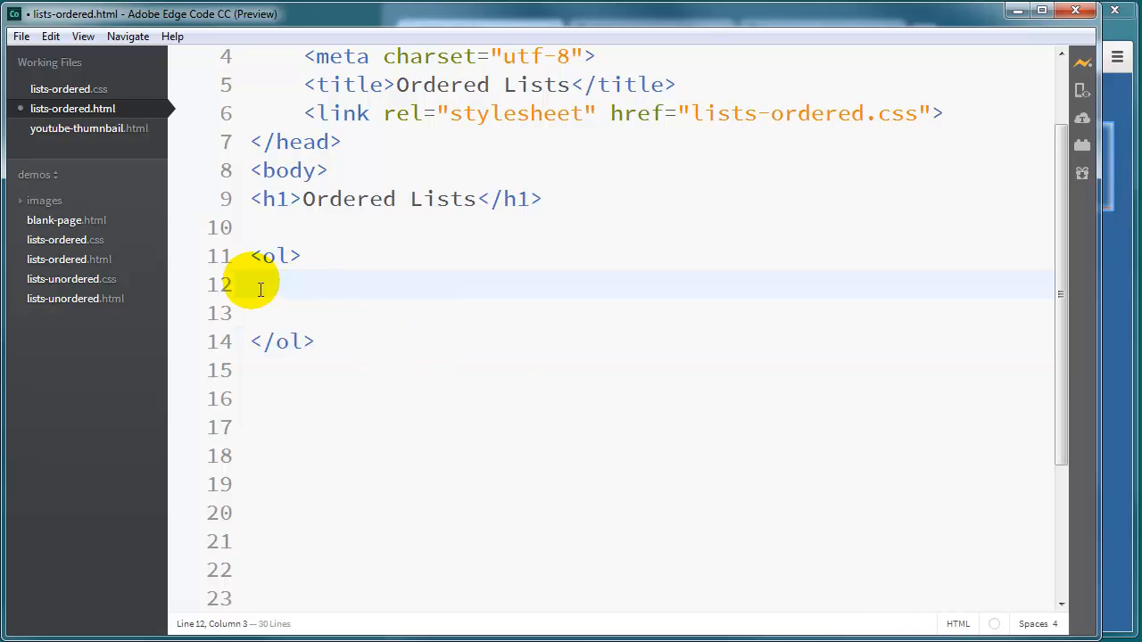
click(254, 286)
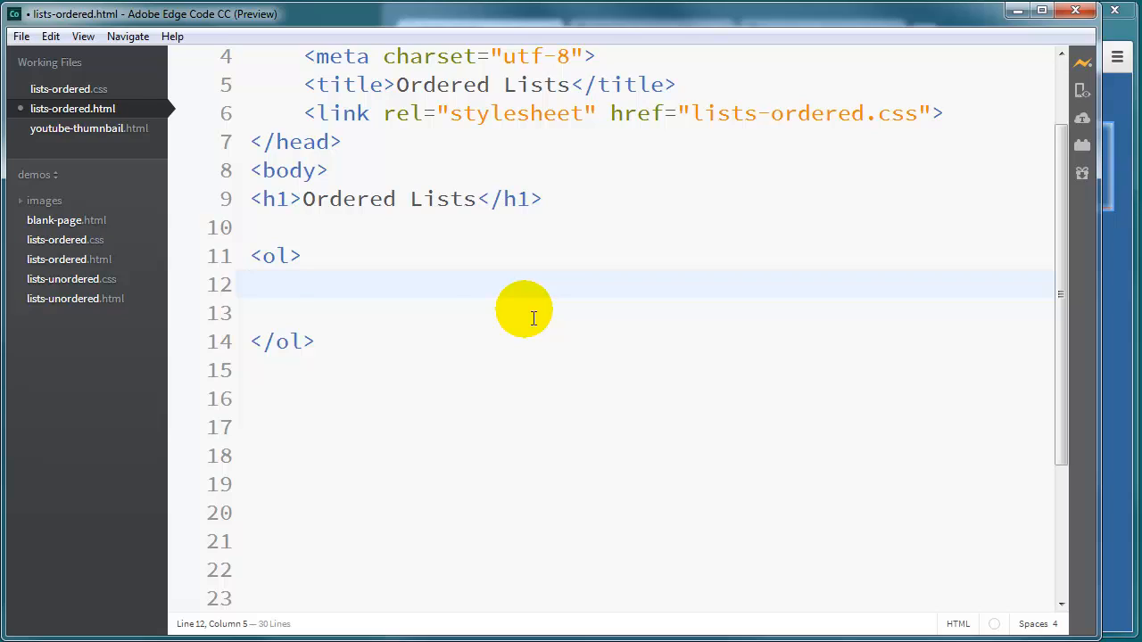
text(<li>)
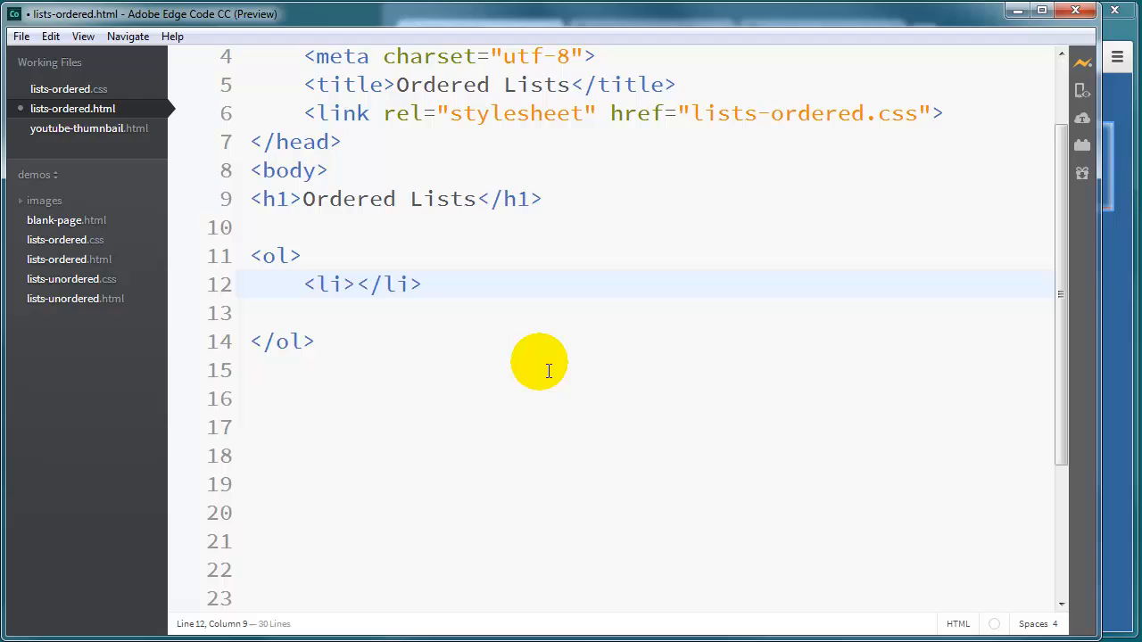
text(rem)
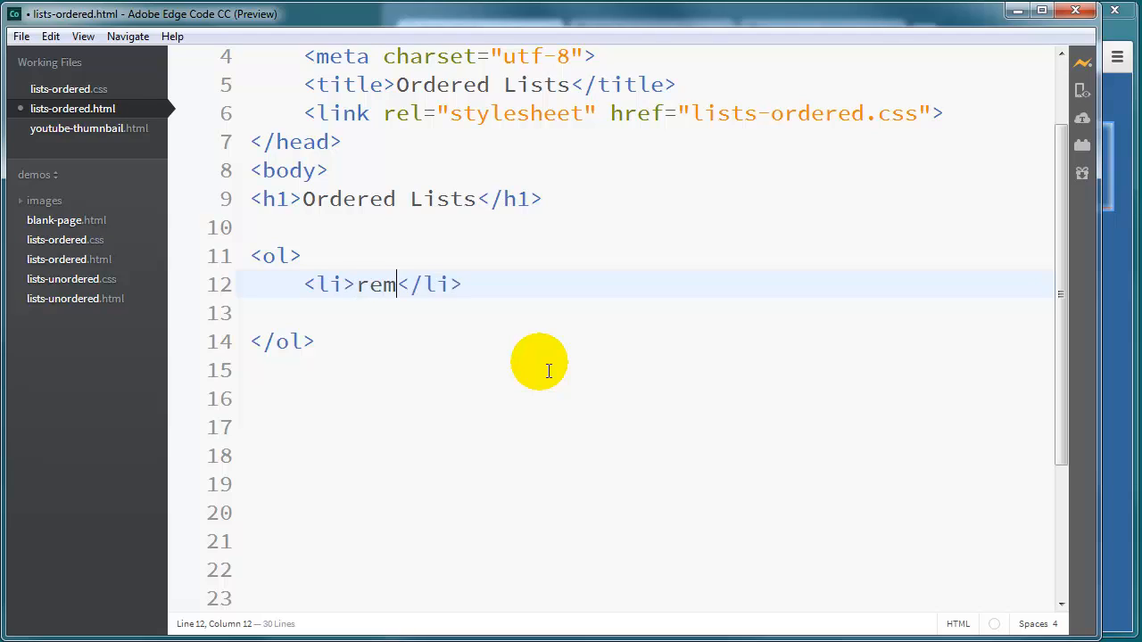
text(ove tup)
- Fix the first list item's spelling and write the second tire-repair item, correcting 'a new'
key(BackSpace)
text(b)
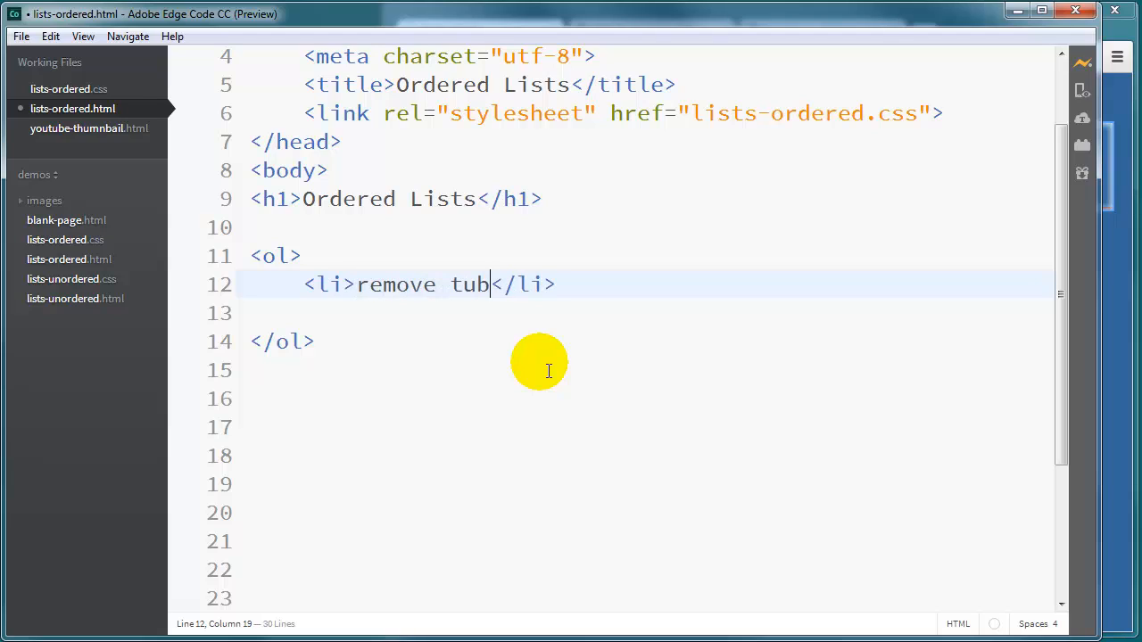
text(e from flat tire)
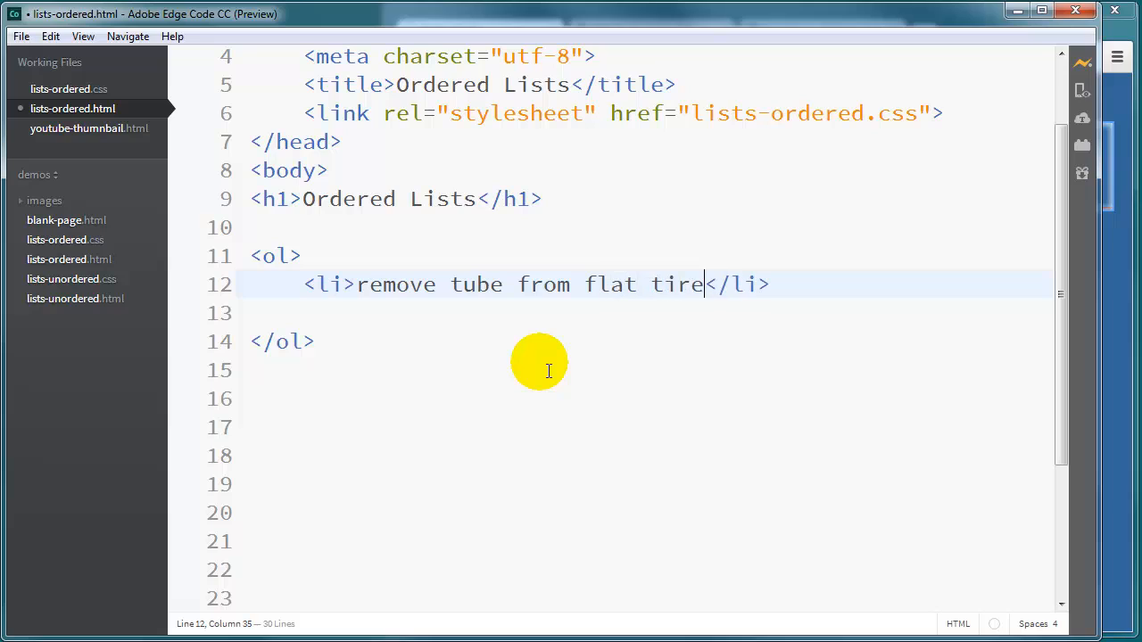
click(834, 284)
key(Return)
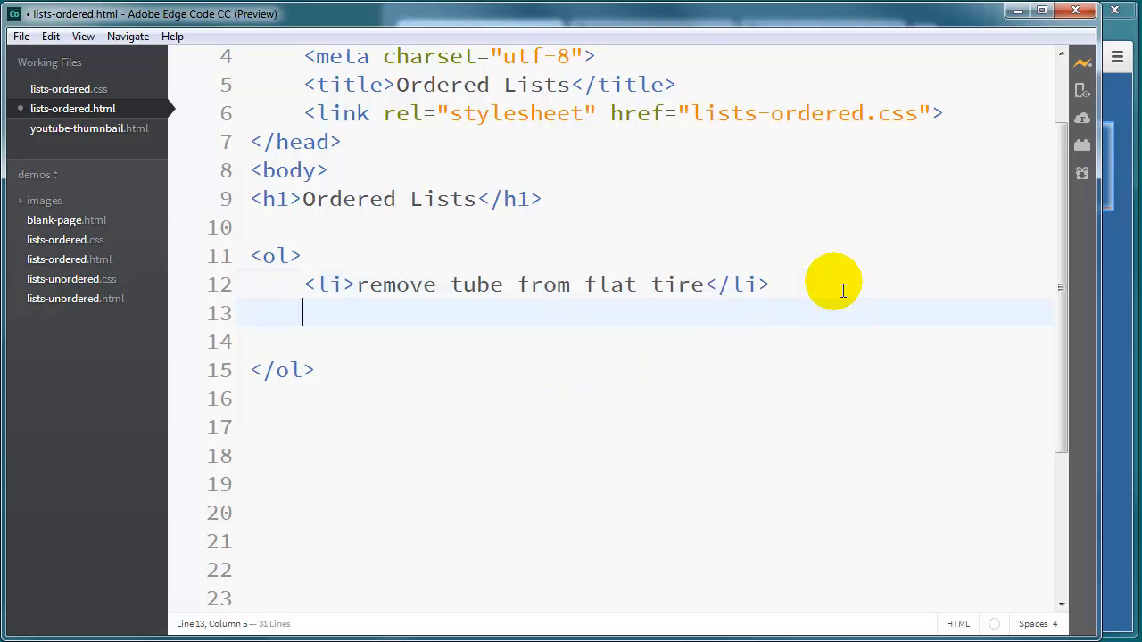
text(<li>)
text(patch the )
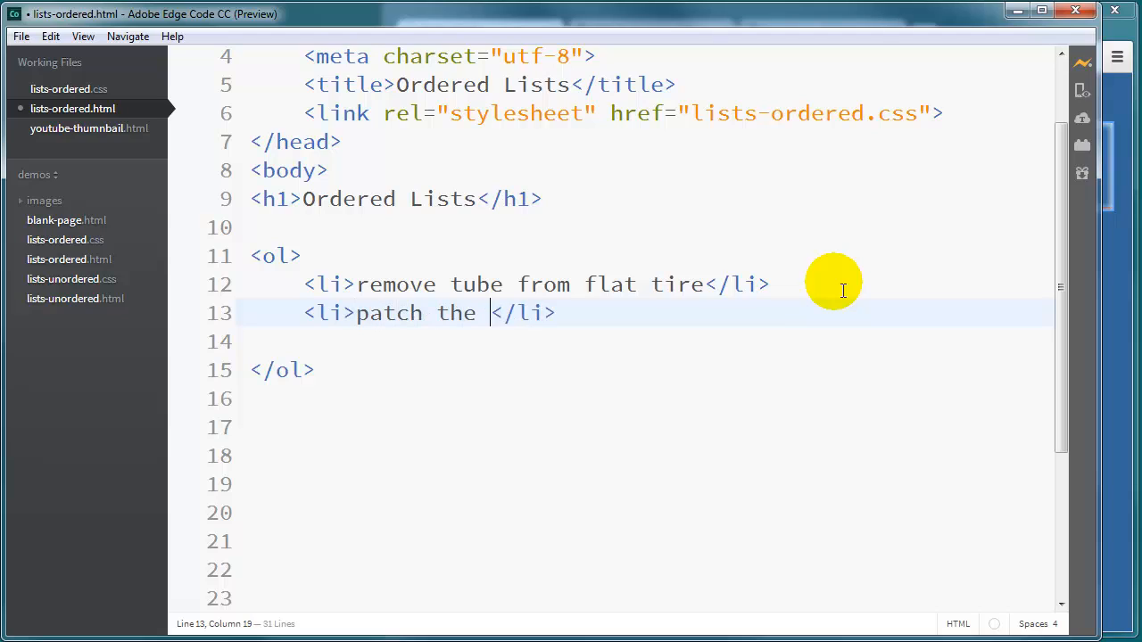
text(tube (or )
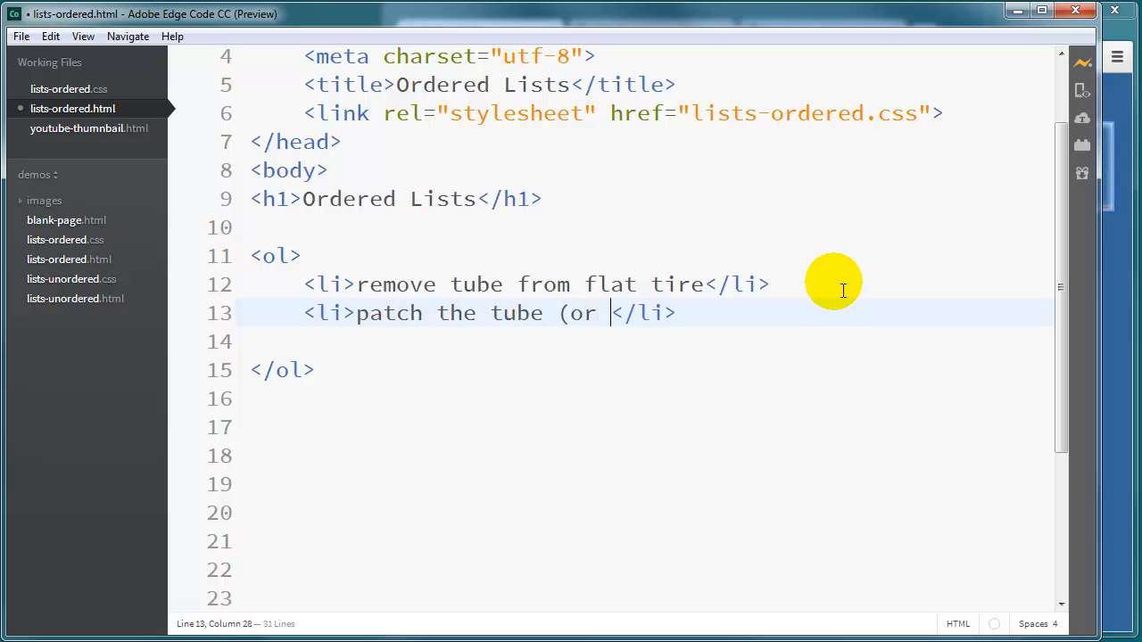
text(get anew)
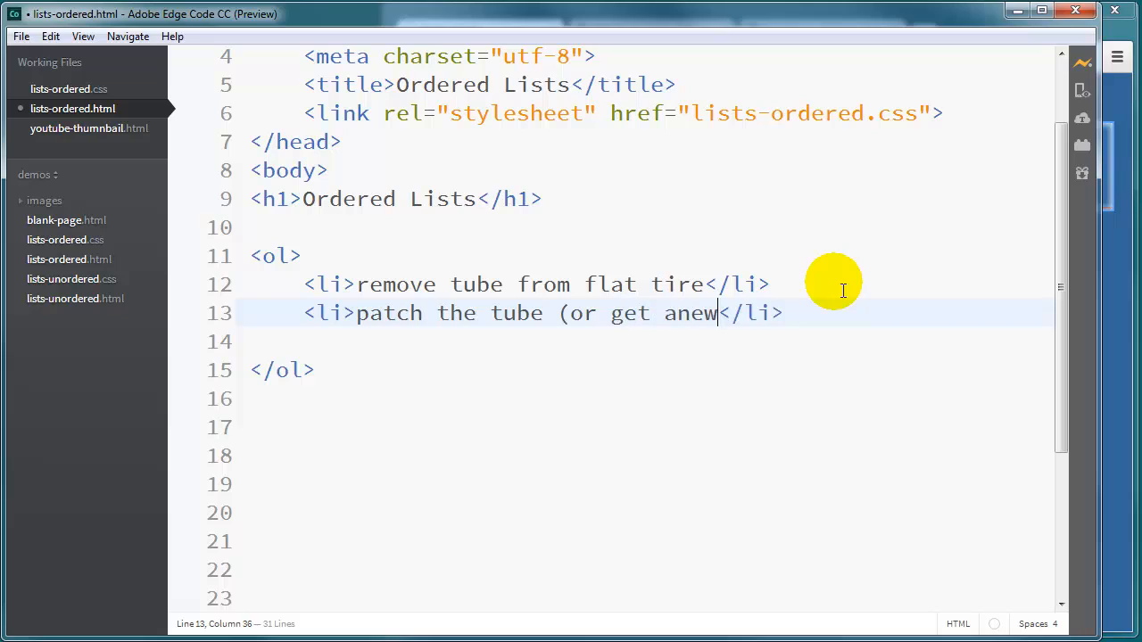
key(BackSpace)
key(BackSpace)
key(BackSpace)
text(a new on)
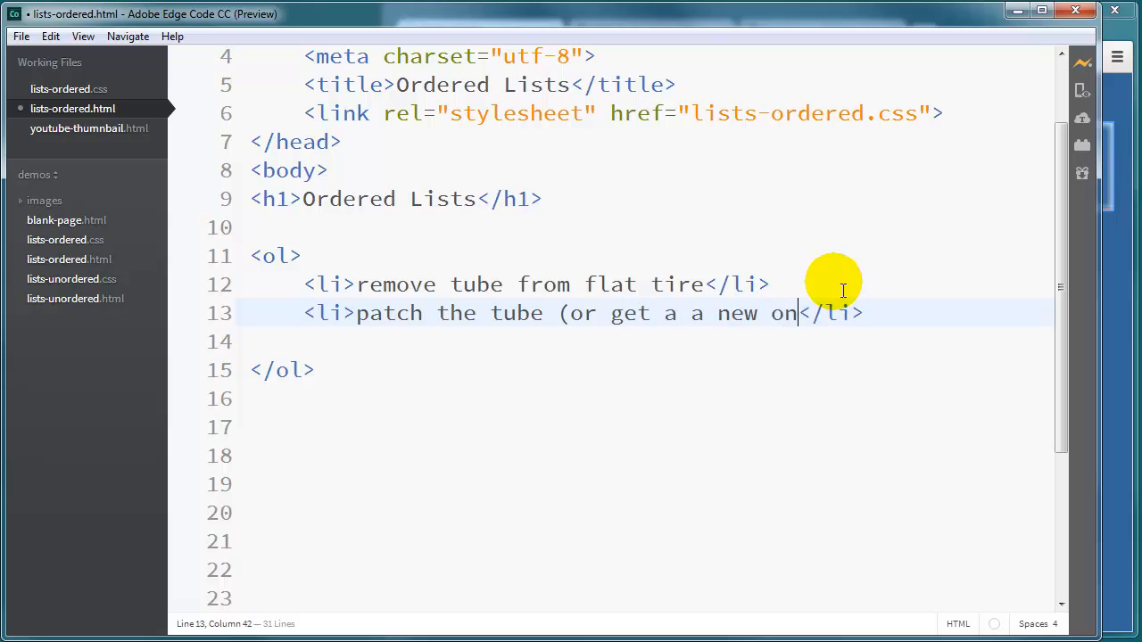
text(e))
click(705, 313)
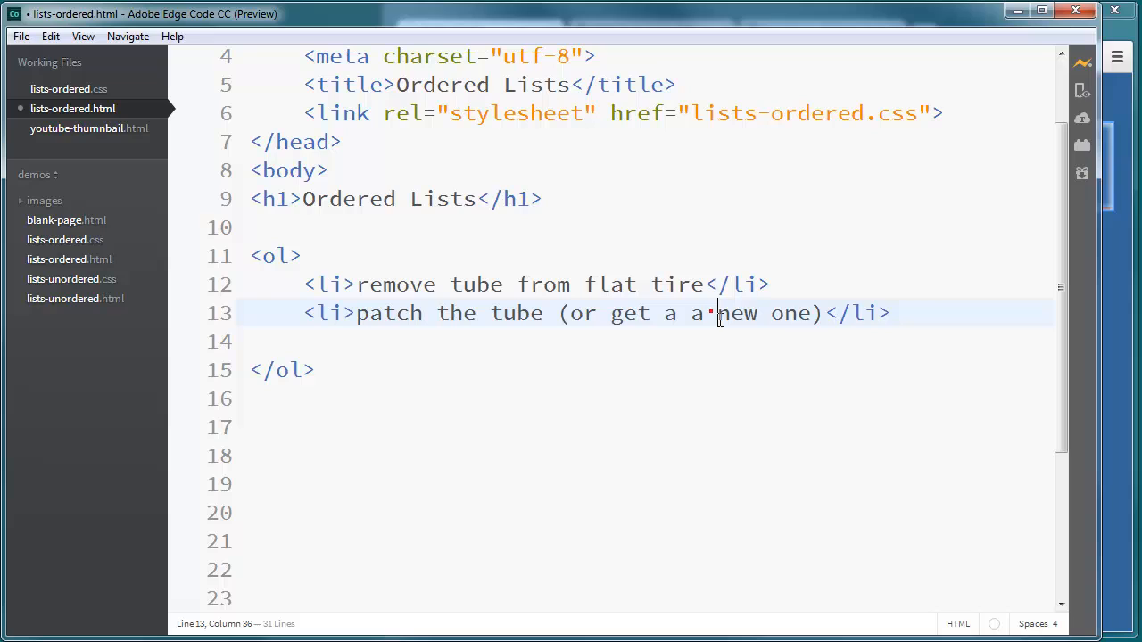
key(BackSpace)
key(BackSpace)
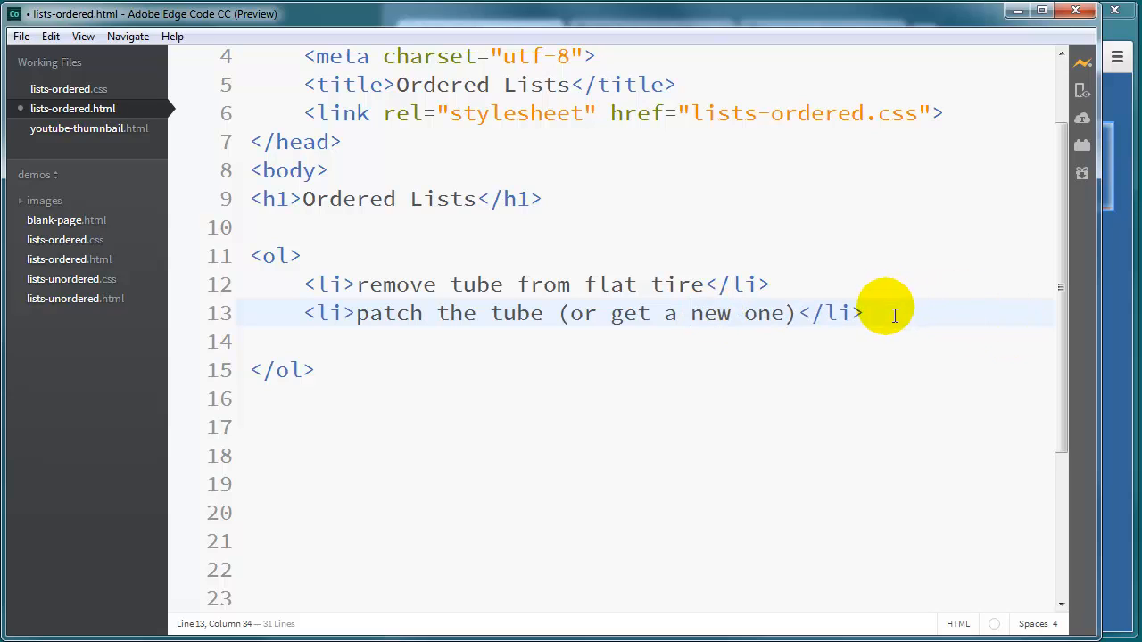
- Add the third item 'install patched/new tube', remove the blank line before </ol>, and save
click(883, 308)
key(Return)
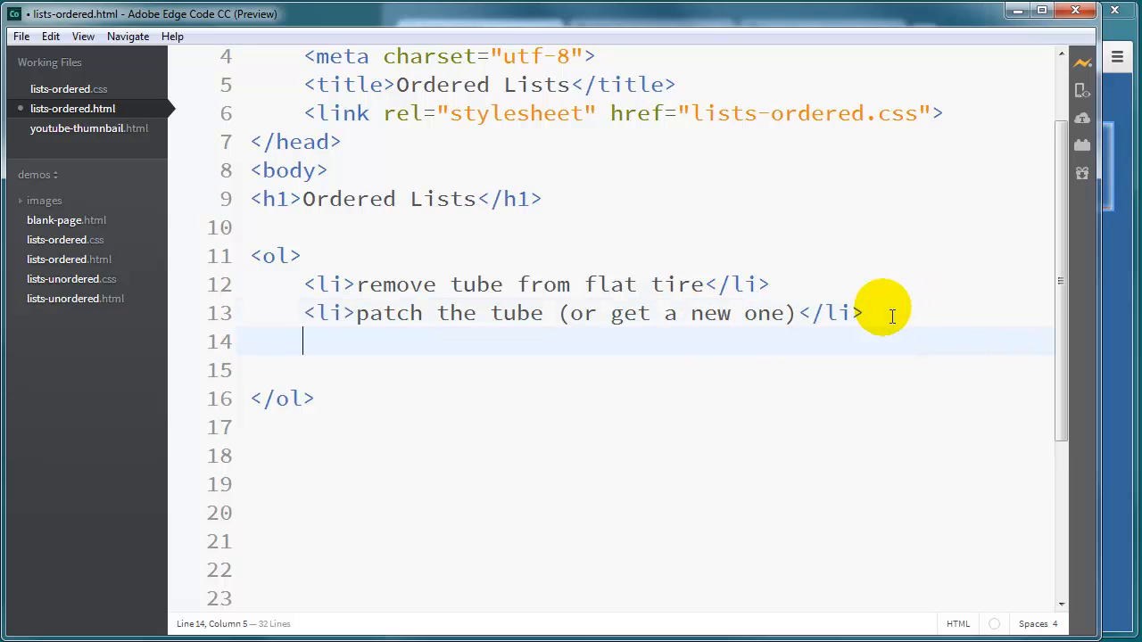
text(<li>install)
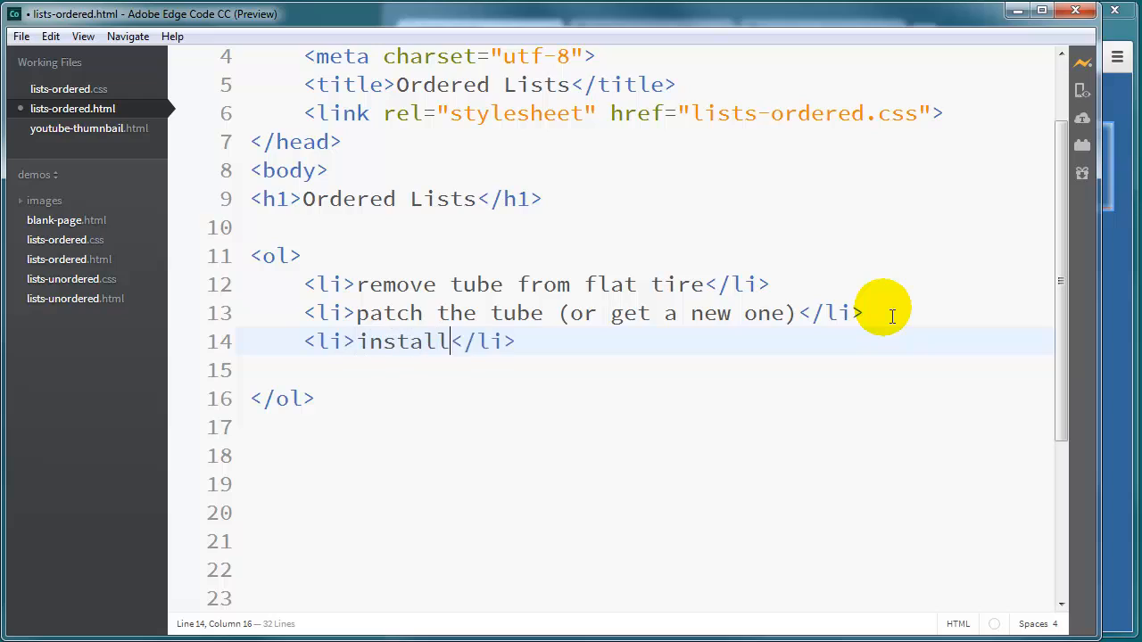
text( patched/n)
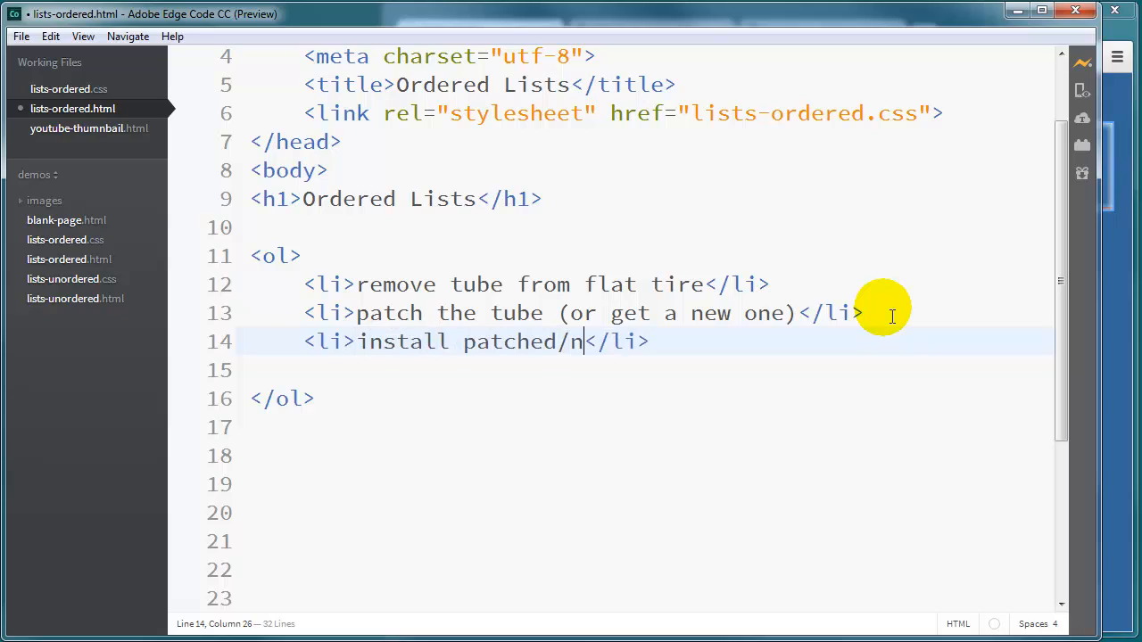
text(ew tube)
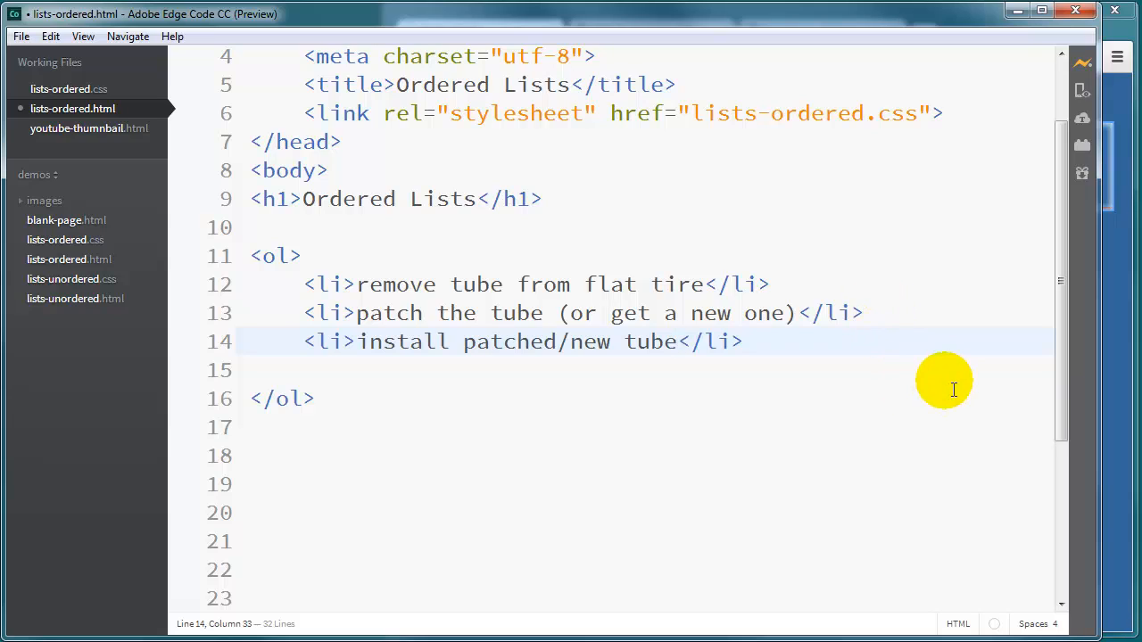
click(254, 370)
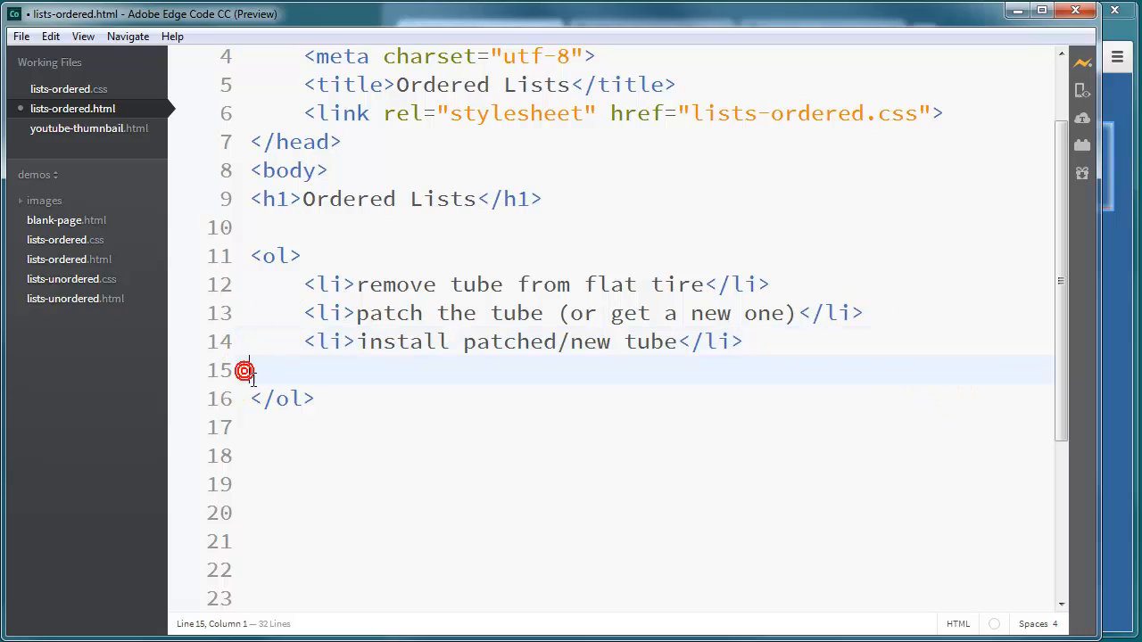
key(Delete)
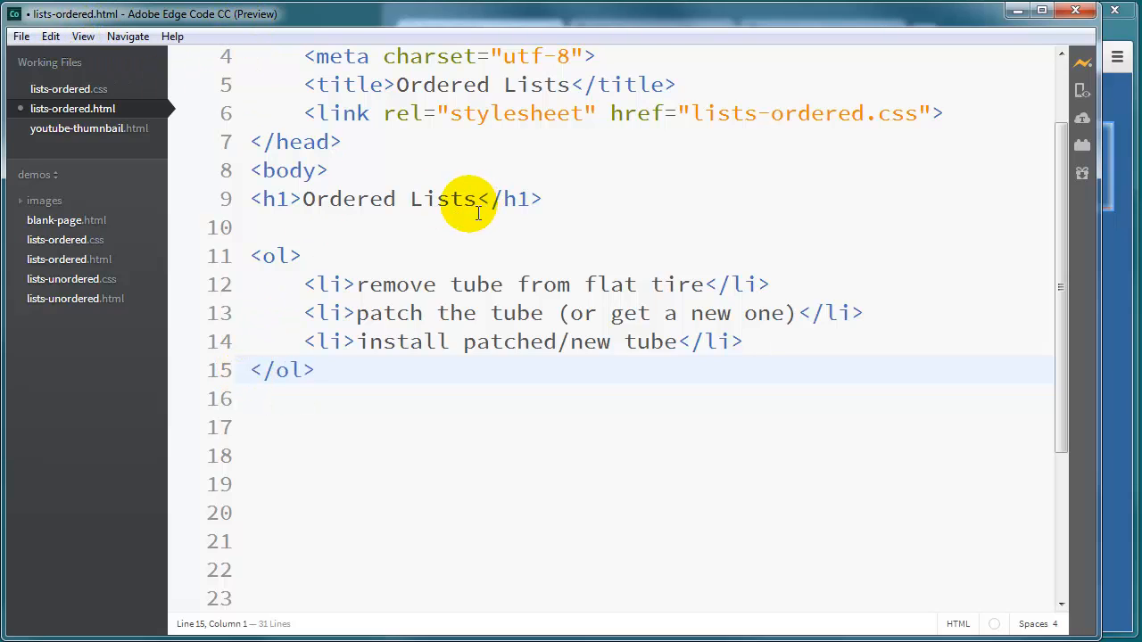
key(ctrl+s)
- Preview the three numbered steps in Chrome, comparing with the Wells Fargo and Late Show lists
click(1116, 294)
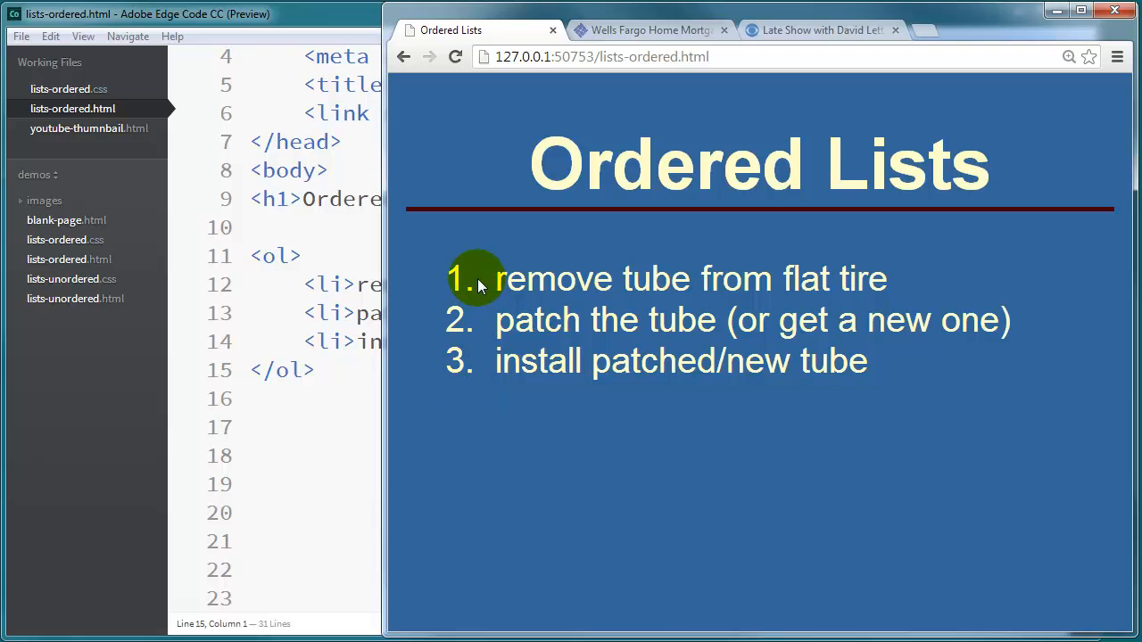
click(654, 30)
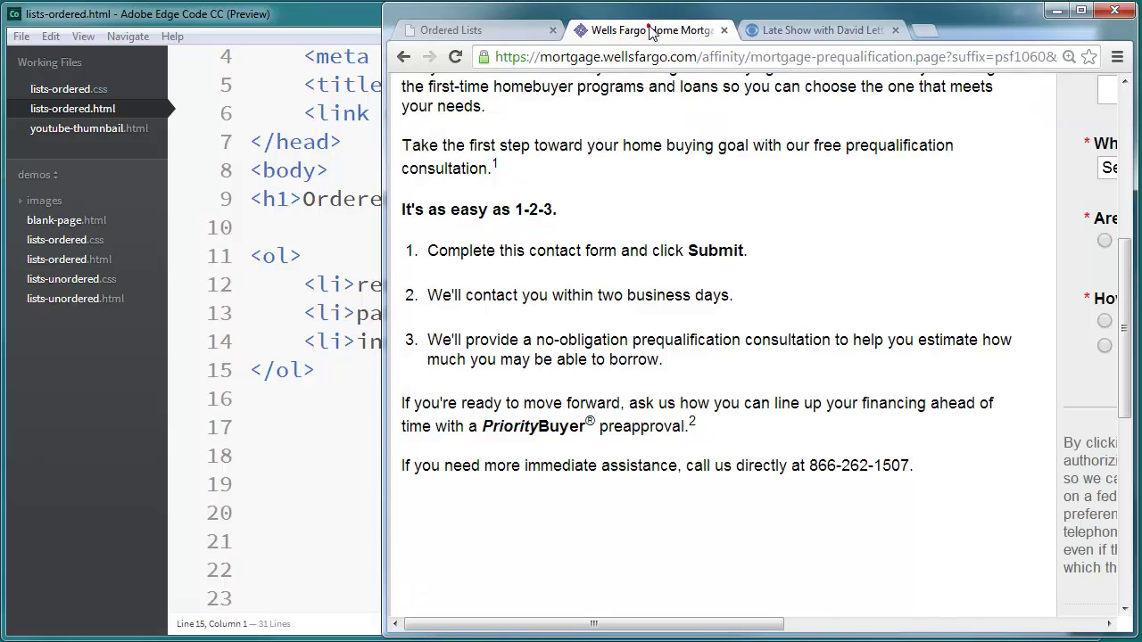
click(820, 30)
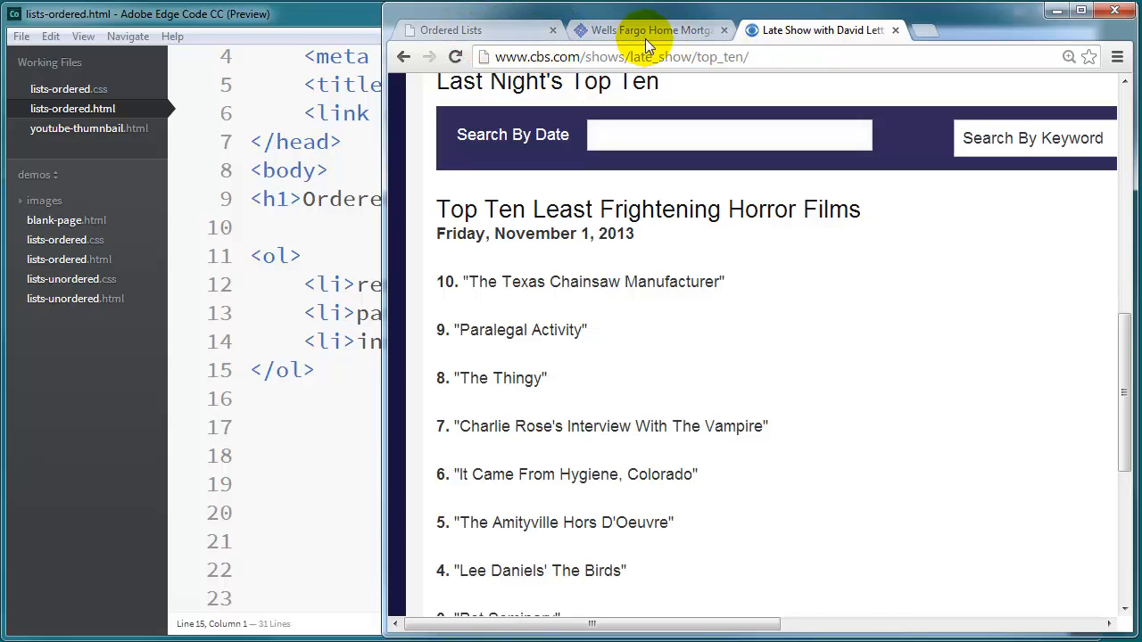
click(508, 33)
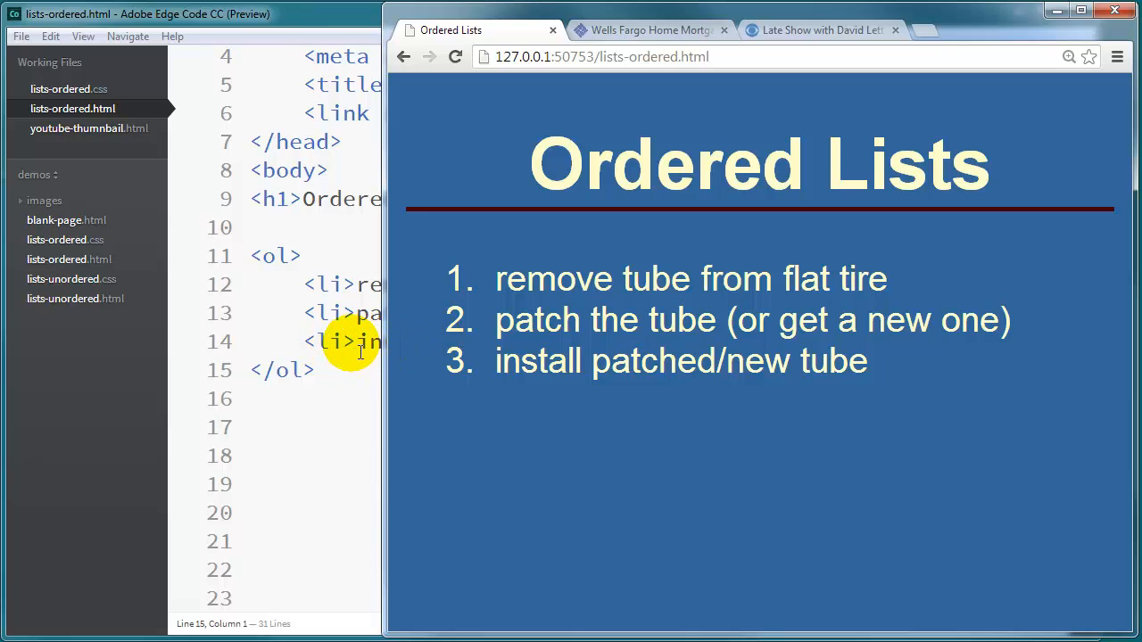
- Add the reversed attribute to the <ol> tag and preview the steps counting down 3, 2, 1
click(337, 375)
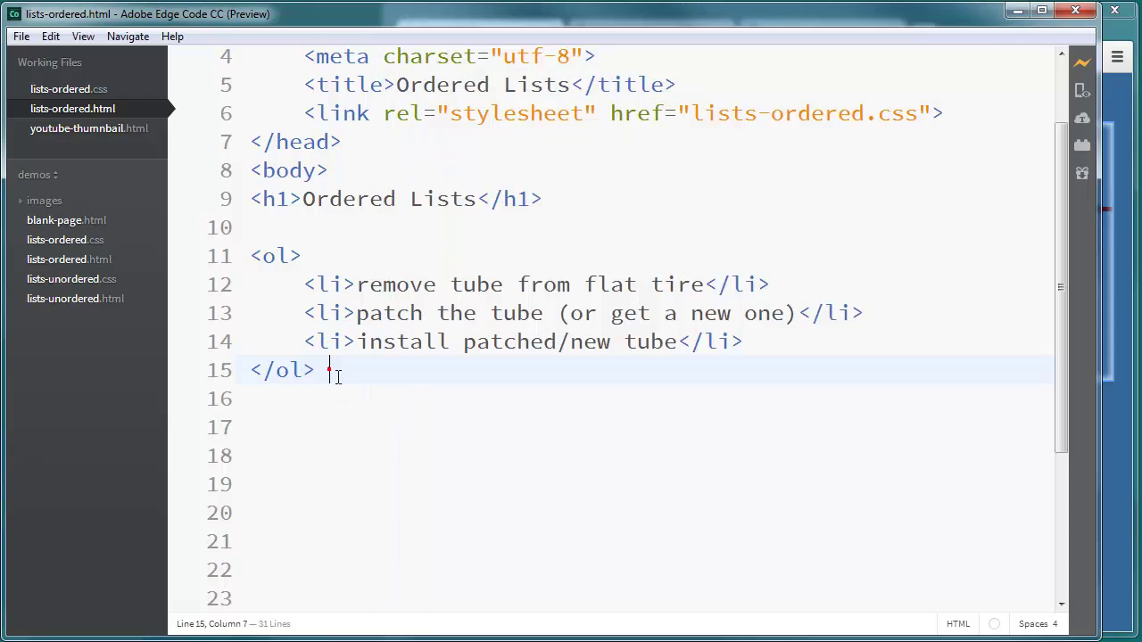
click(291, 256)
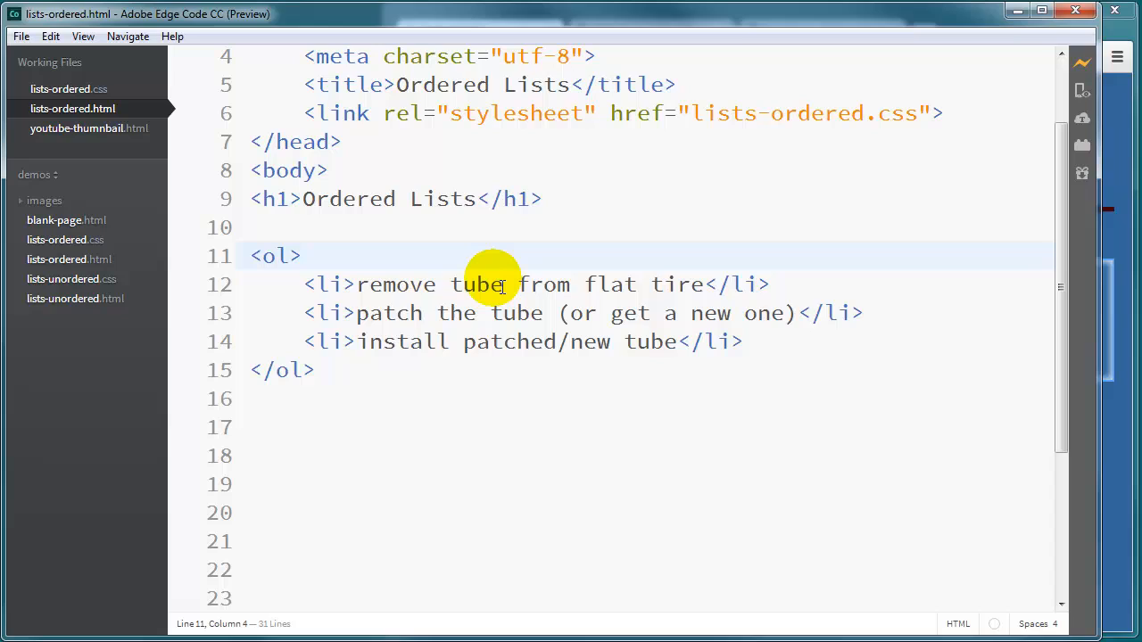
text(rever)
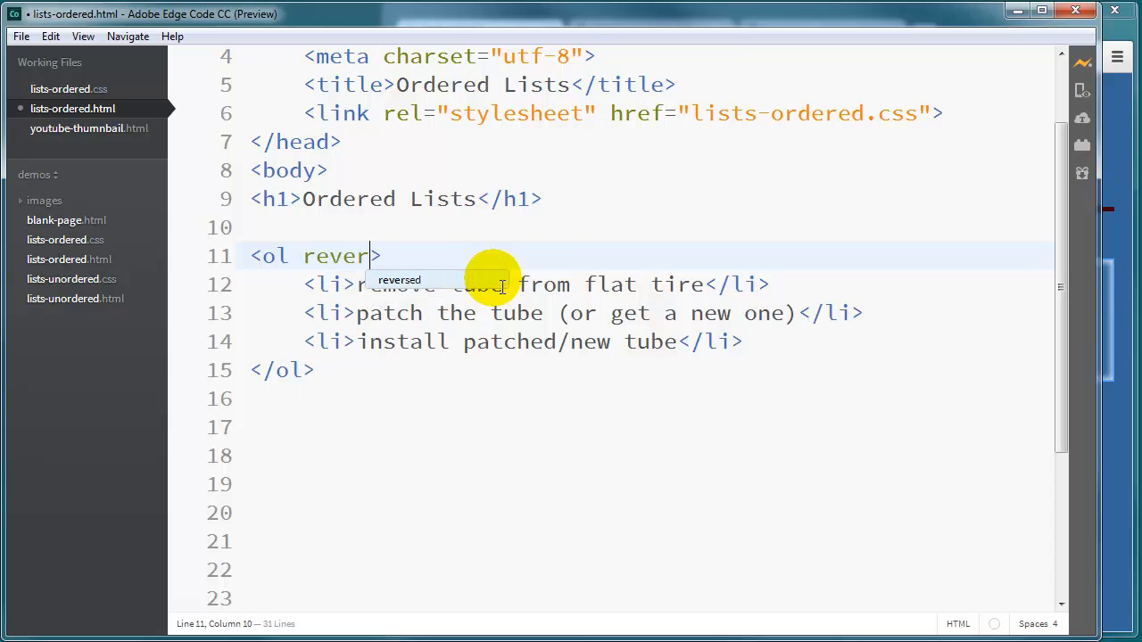
text(se)
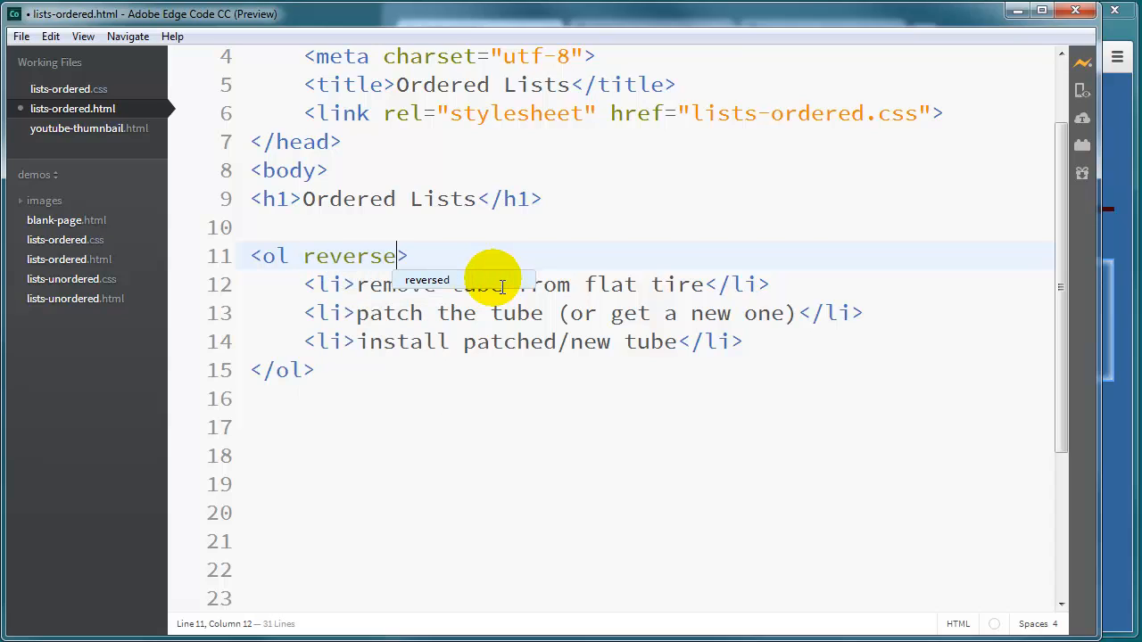
text(d)
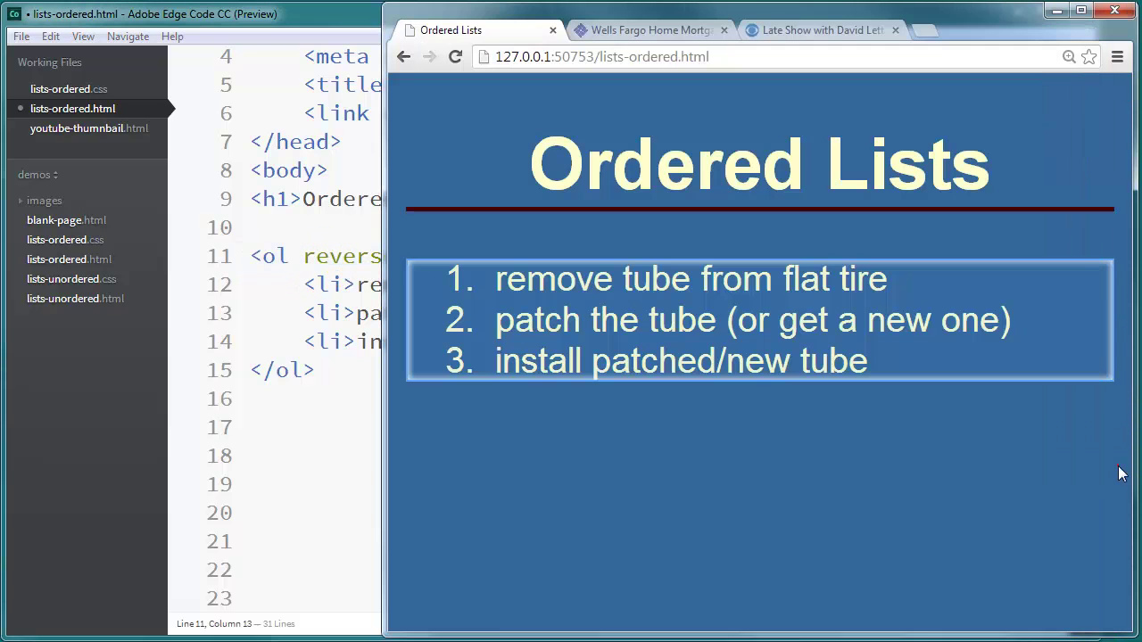
click(1115, 464)
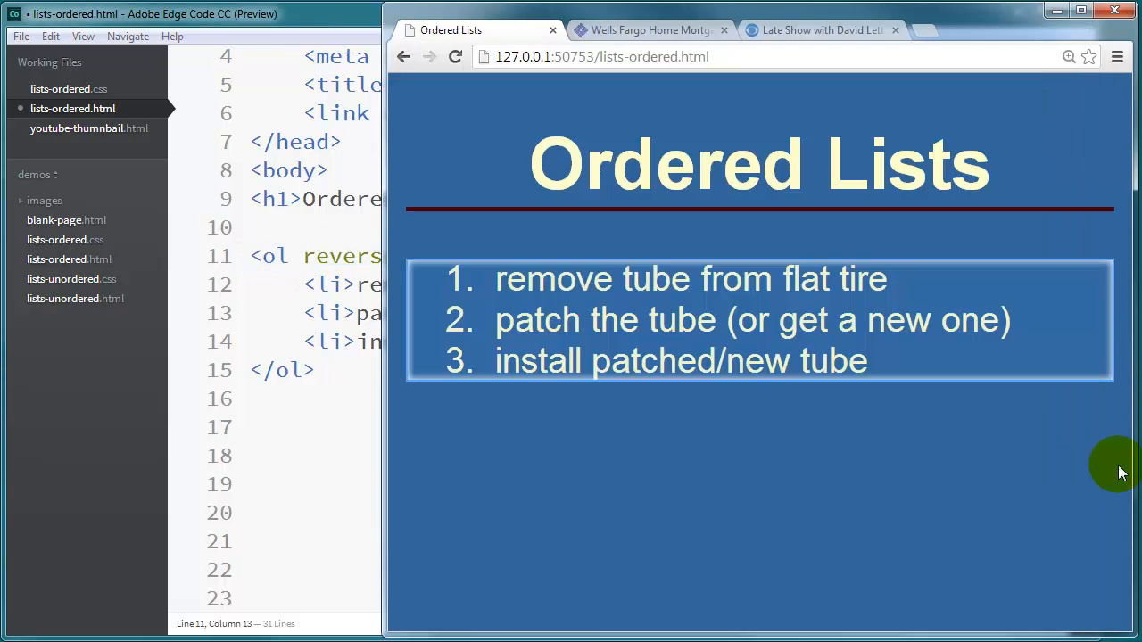
click(316, 371)
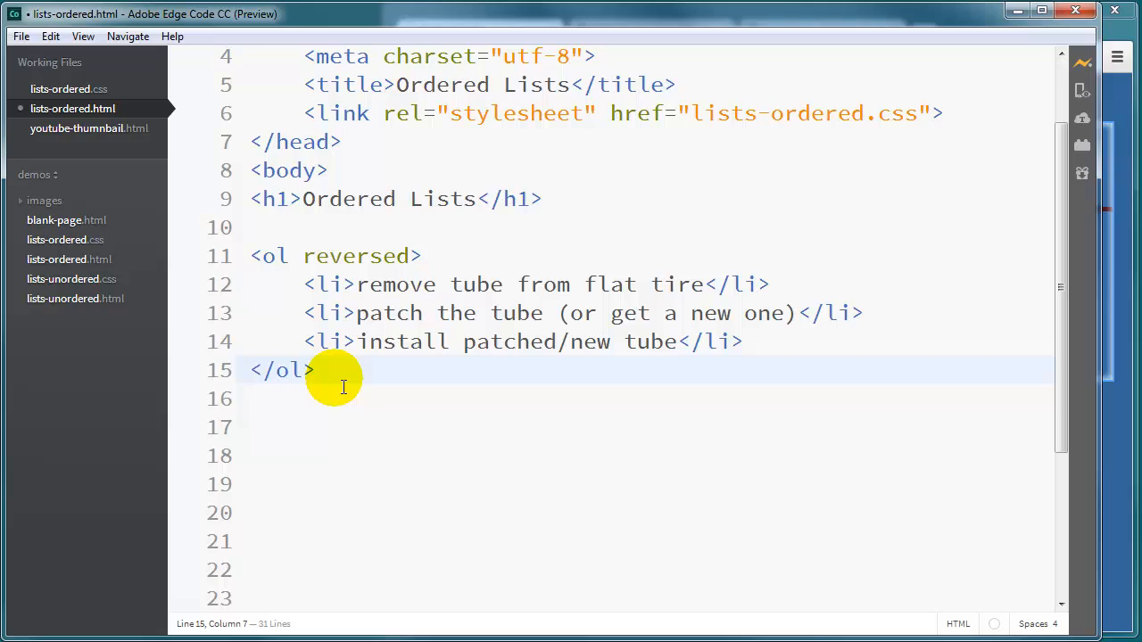
click(1116, 375)
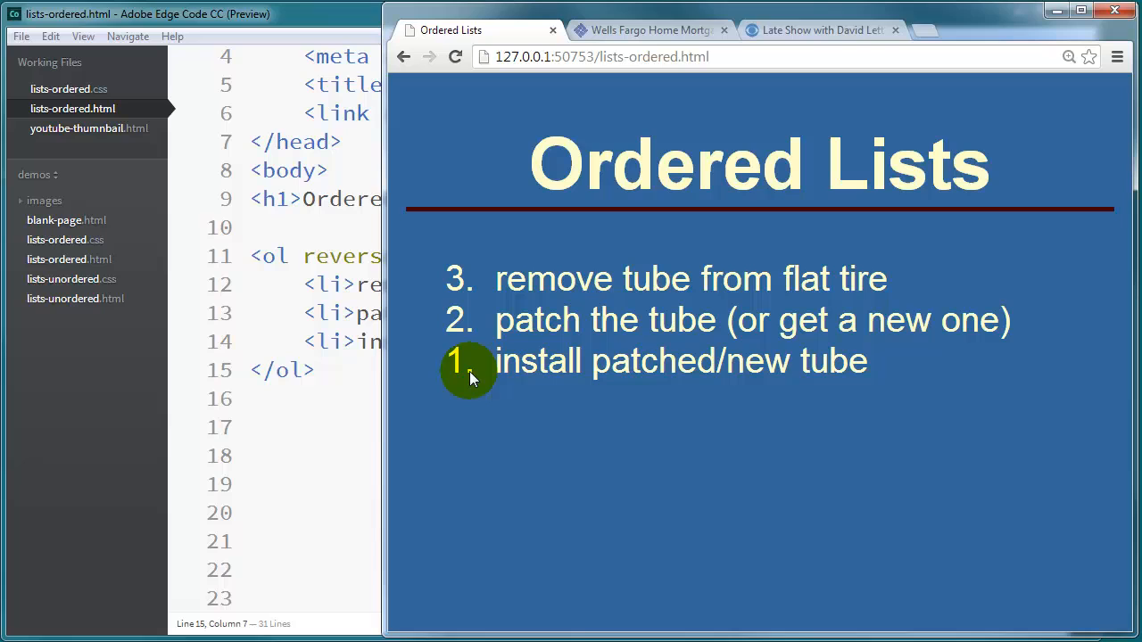
- Compare with the Late Show countdown list and return to the Ordered Lists page
click(821, 29)
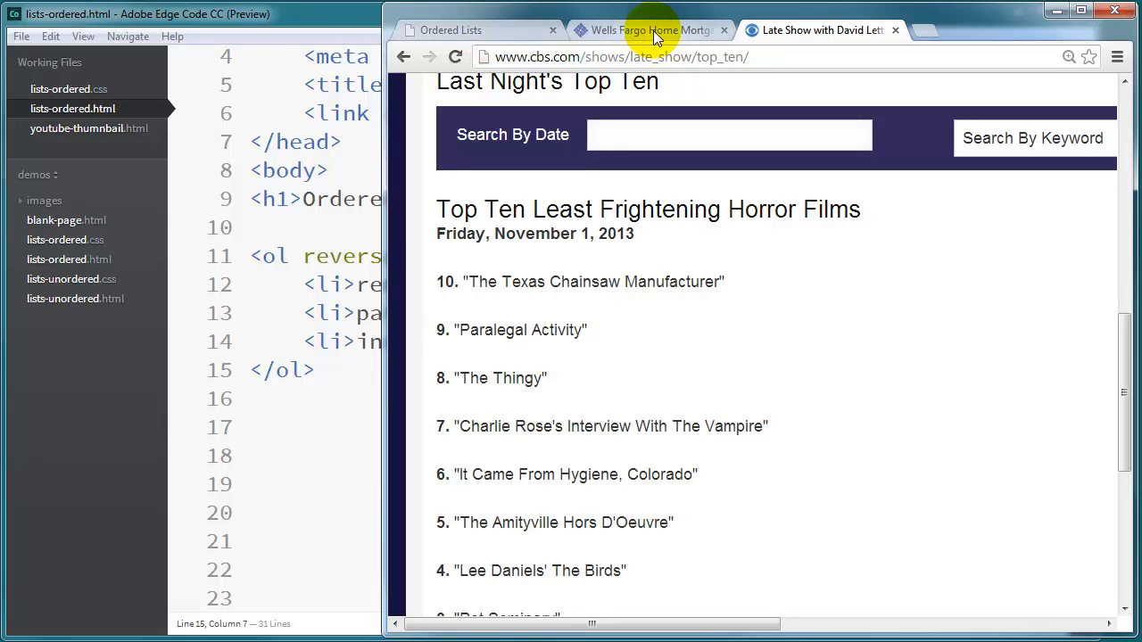
click(494, 30)
- Replace the reversed attribute with start="4", save, and check the preview
click(316, 401)
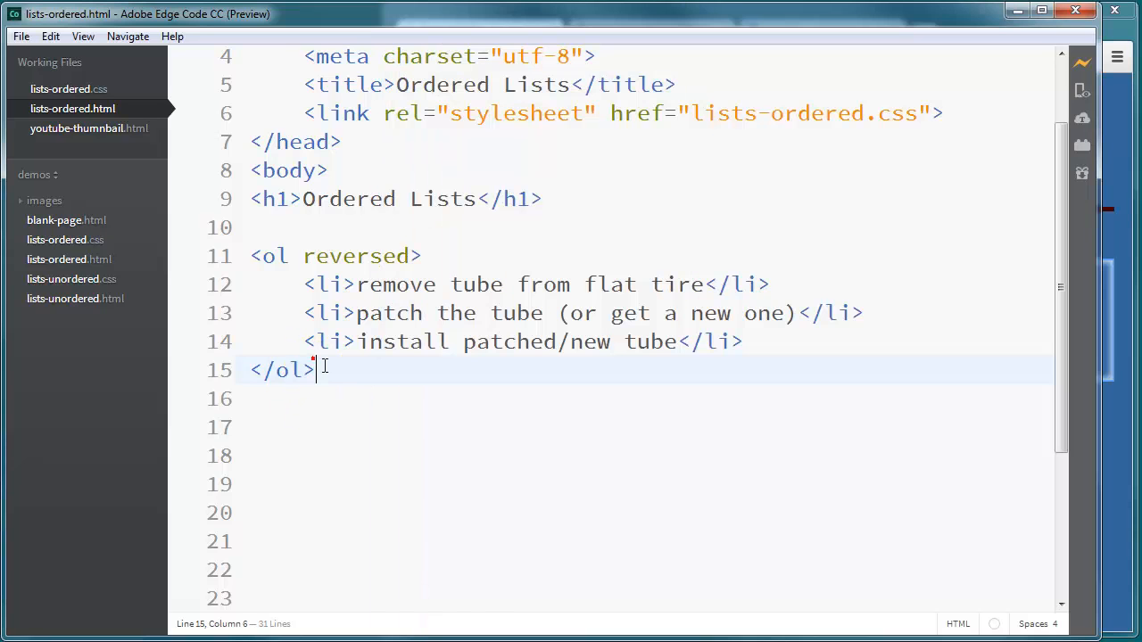
drag(303, 257, 409, 257)
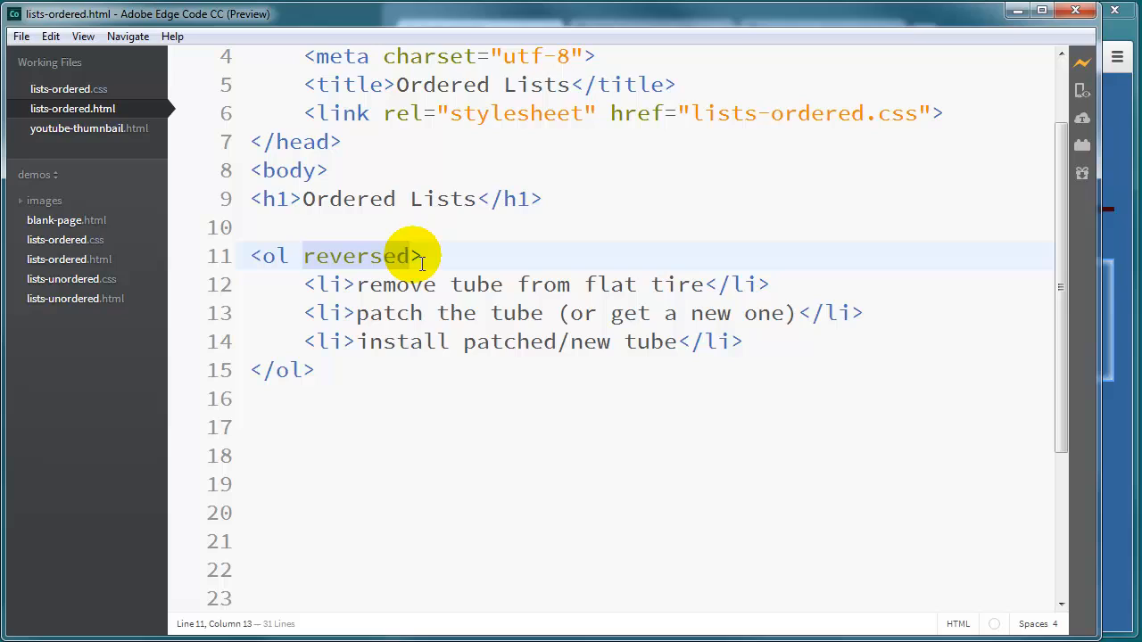
text(start)
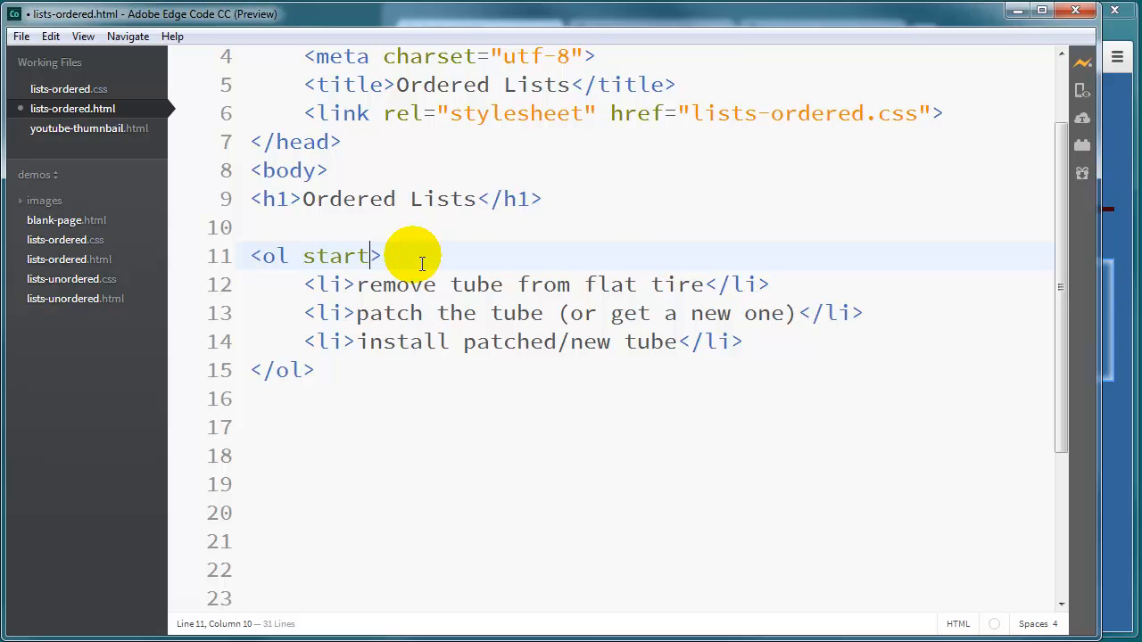
text(=")
text(4")
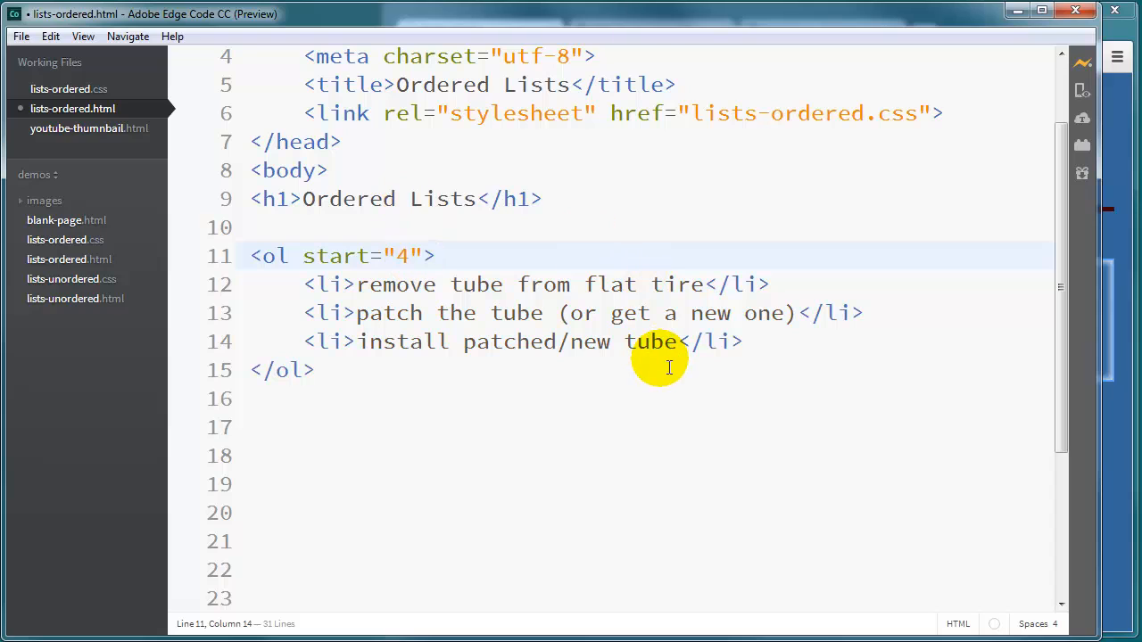
key(ctrl+s)
click(1111, 357)
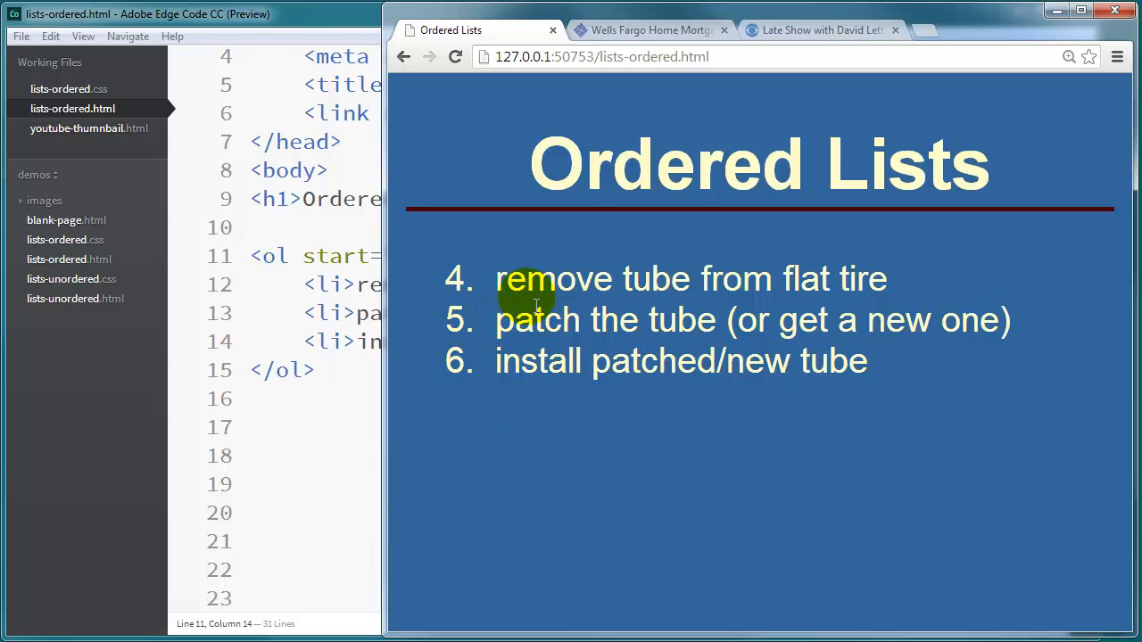
- Delete start="4" to restore a plain <ol>, save, and switch to lists-ordered.css
click(357, 348)
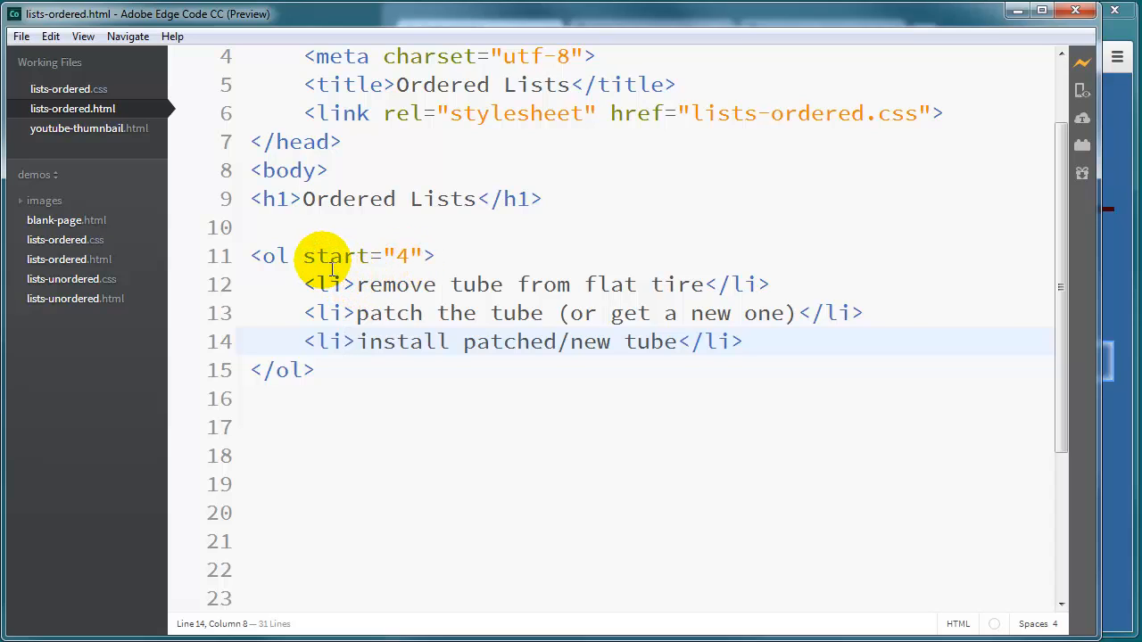
drag(303, 256, 421, 256)
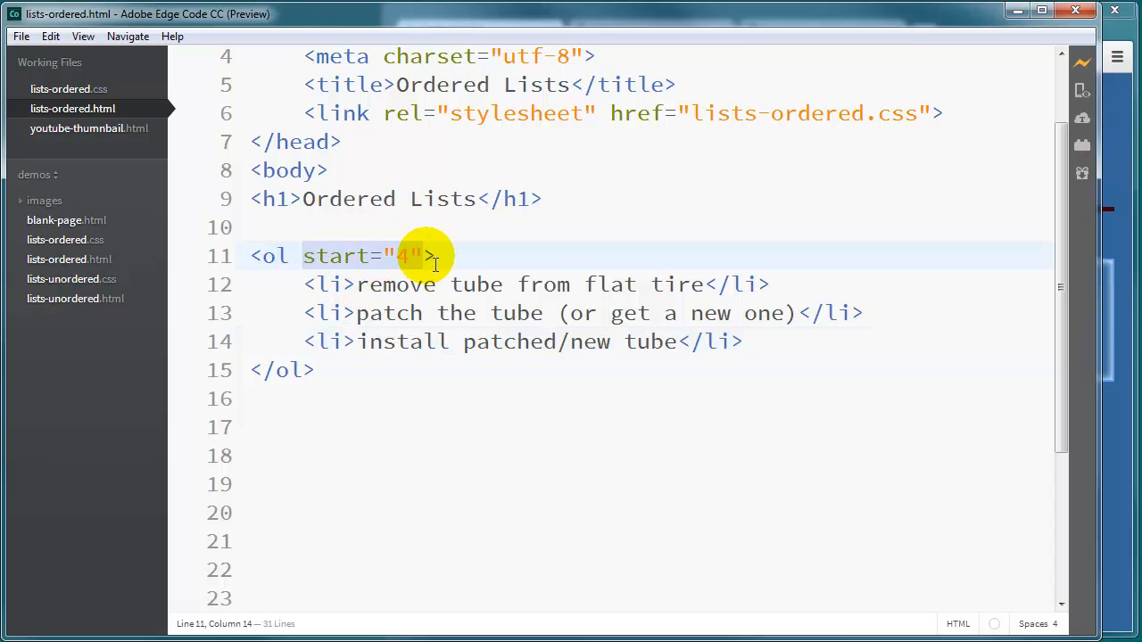
key(Delete)
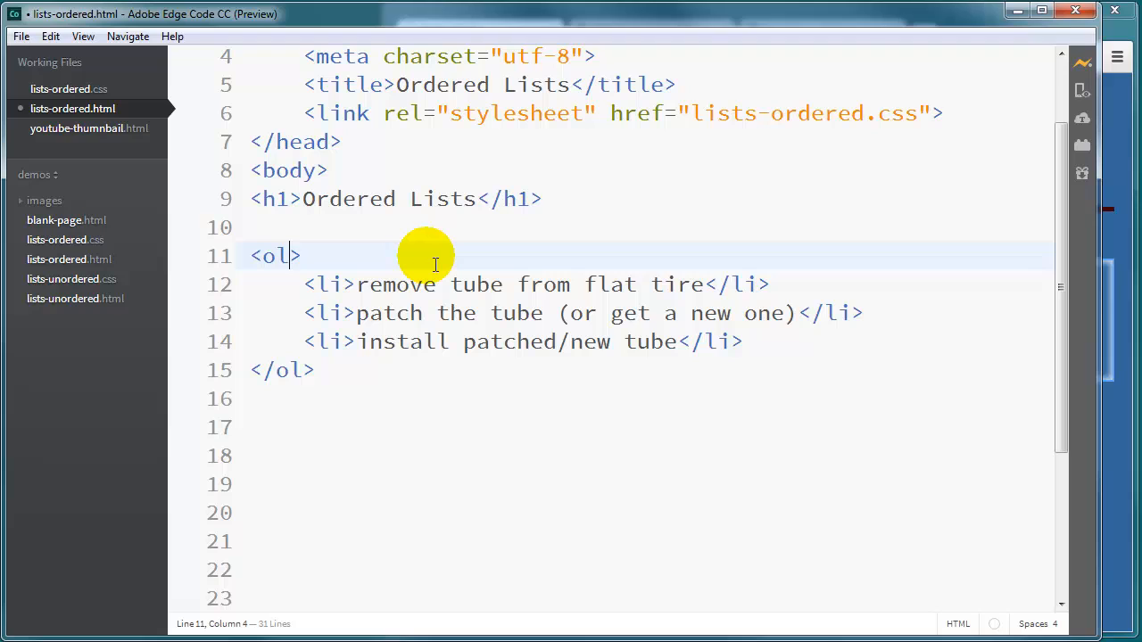
key(ctrl+s)
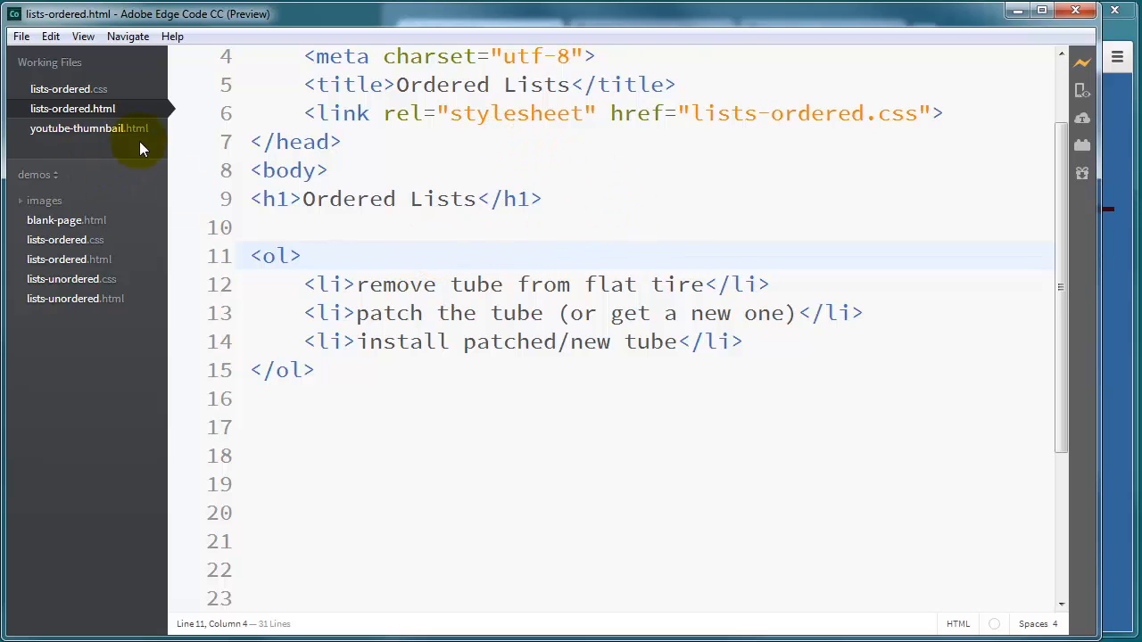
click(60, 89)
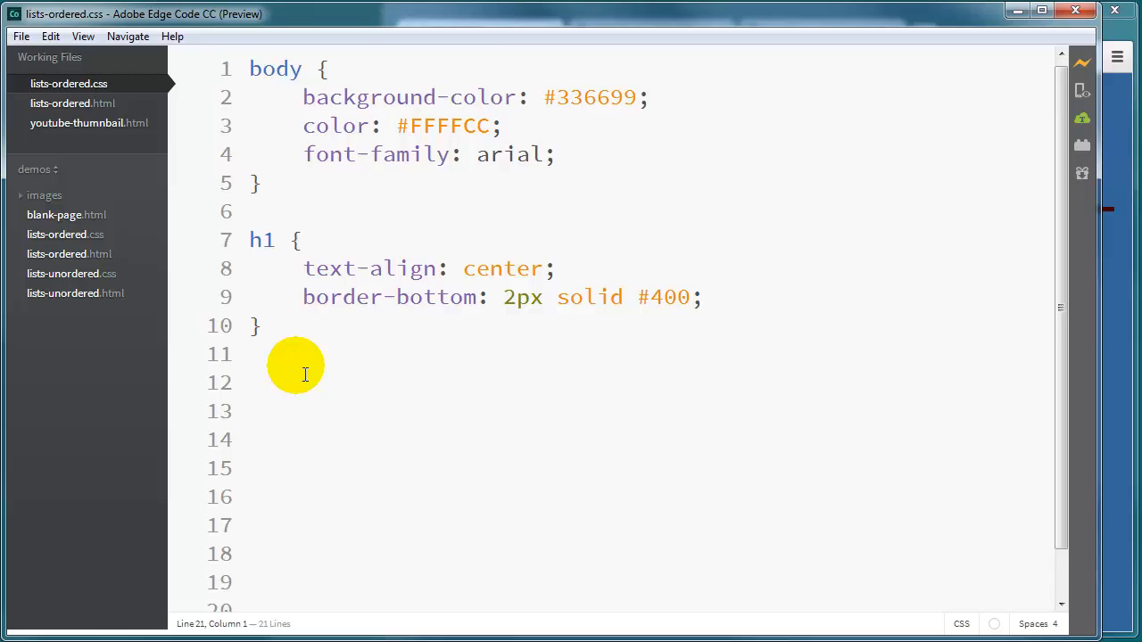
- Write the rule ol { list-style-type: upper-alpha; }, save, and preview the A–C markers
click(277, 374)
click(277, 325)
text(o)
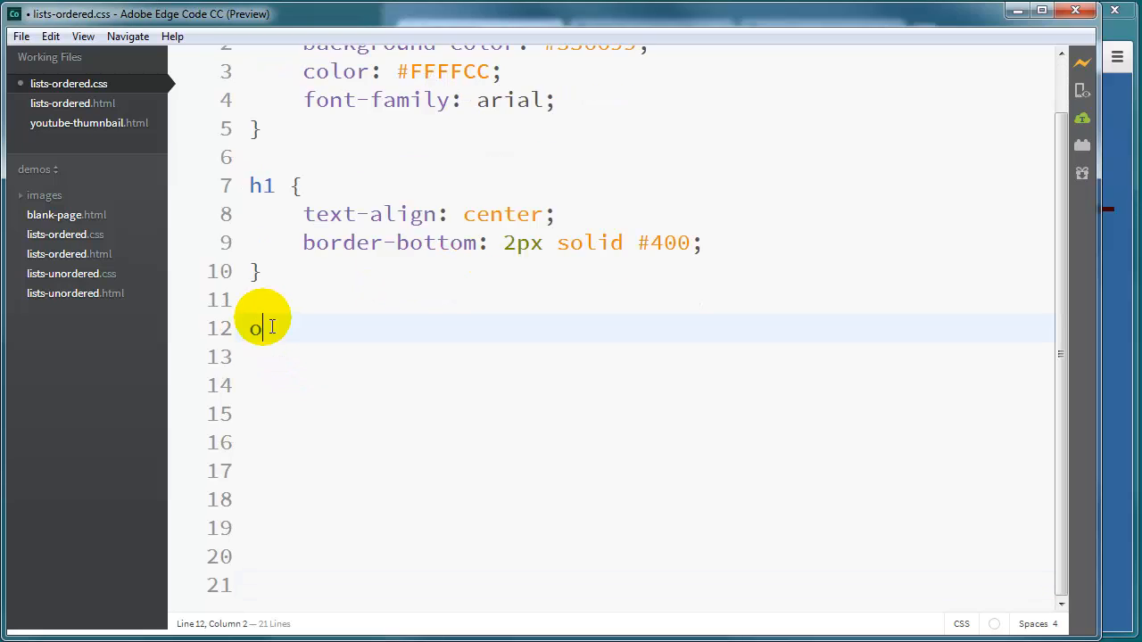
text({)
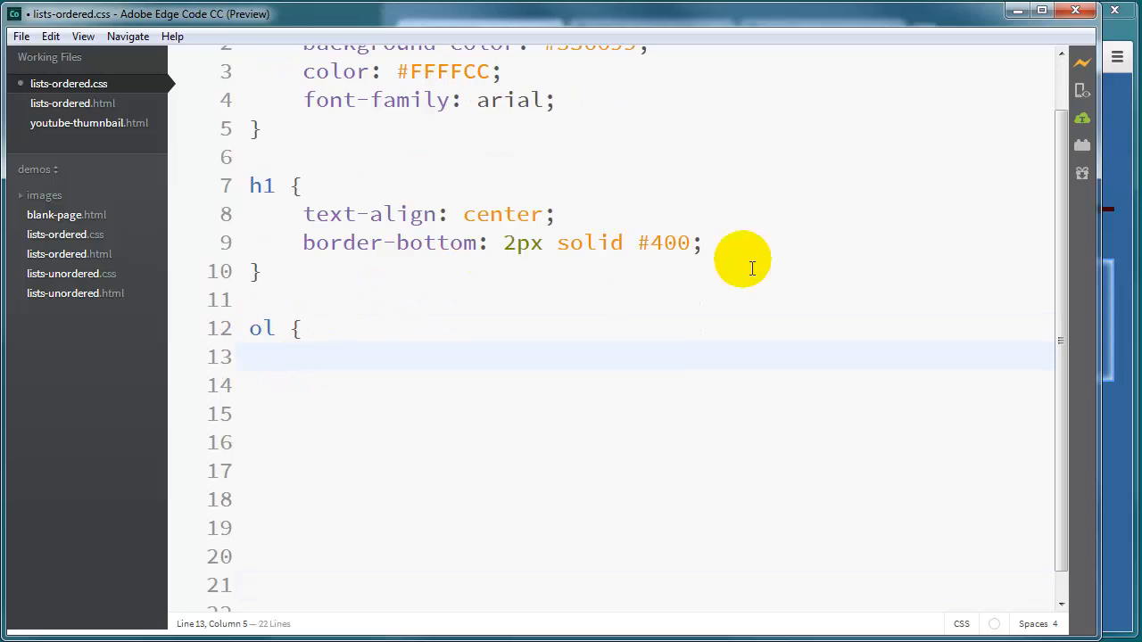
text(list-)
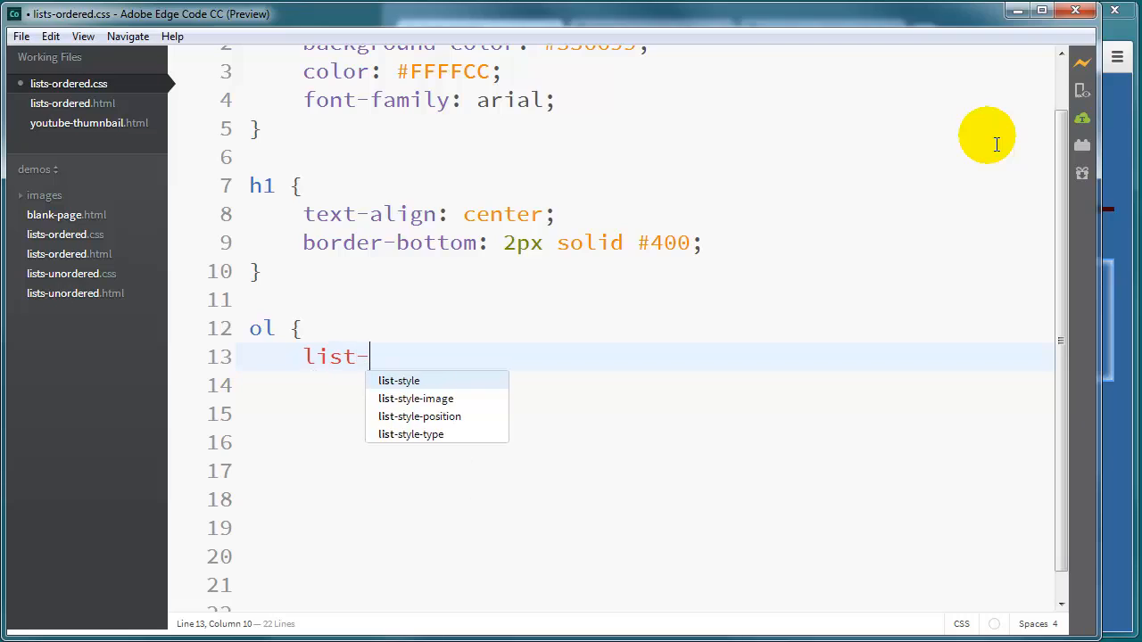
text(style-type:)
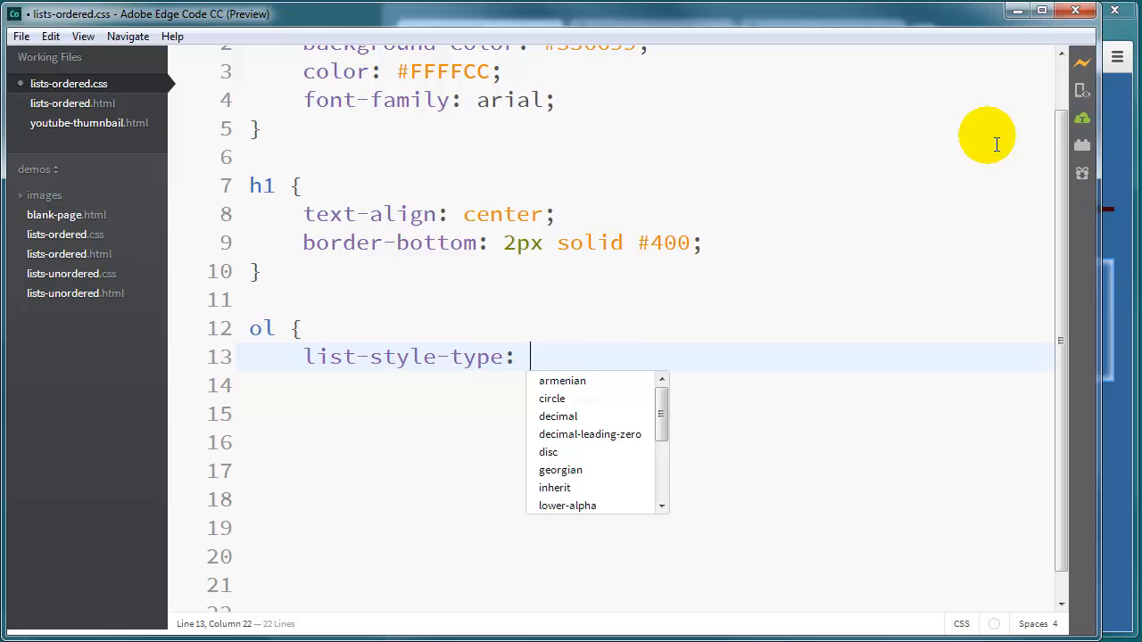
mouse_move(660, 412)
mouse_down()
mouse_move(661, 470)
mouse_move(661, 392)
mouse_up()
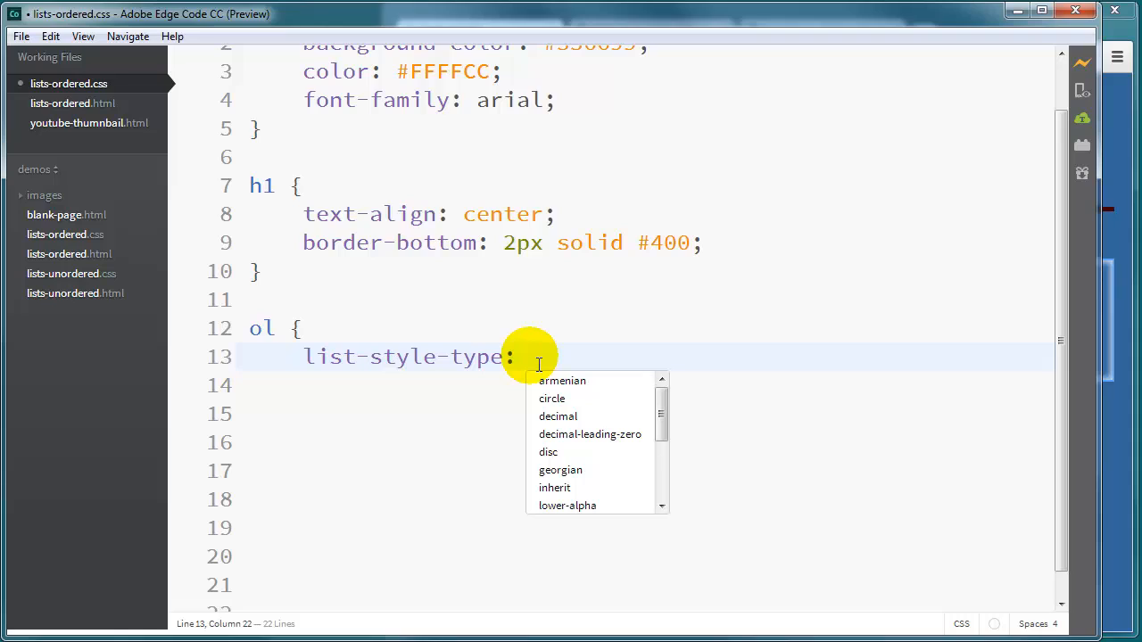
text(upp)
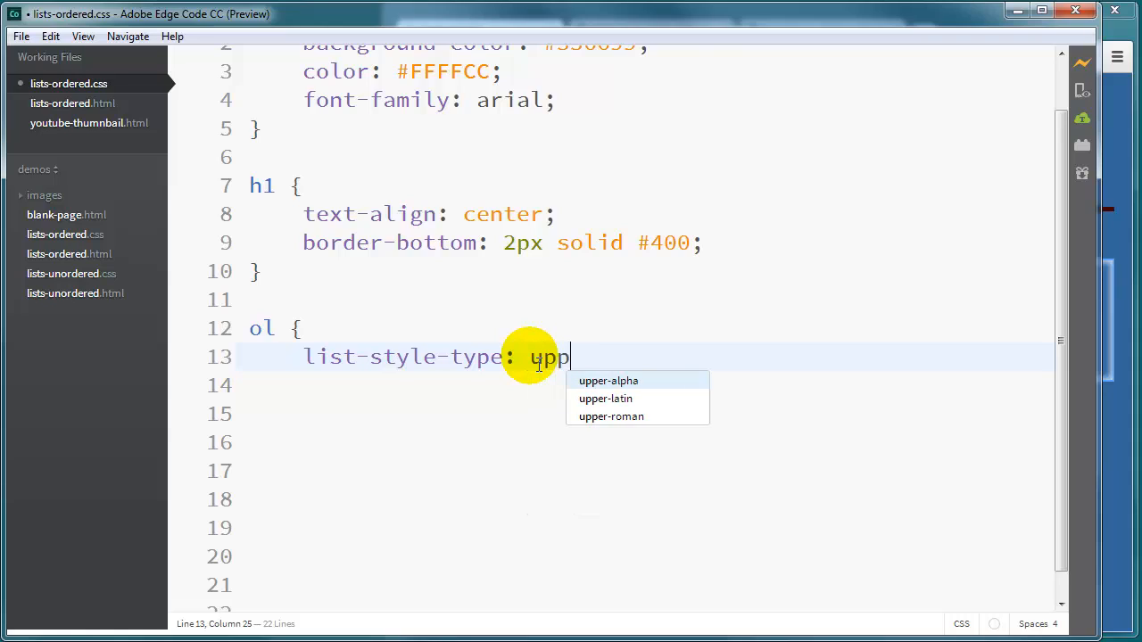
text(er-ap)
key(BackSpace)
text(l)
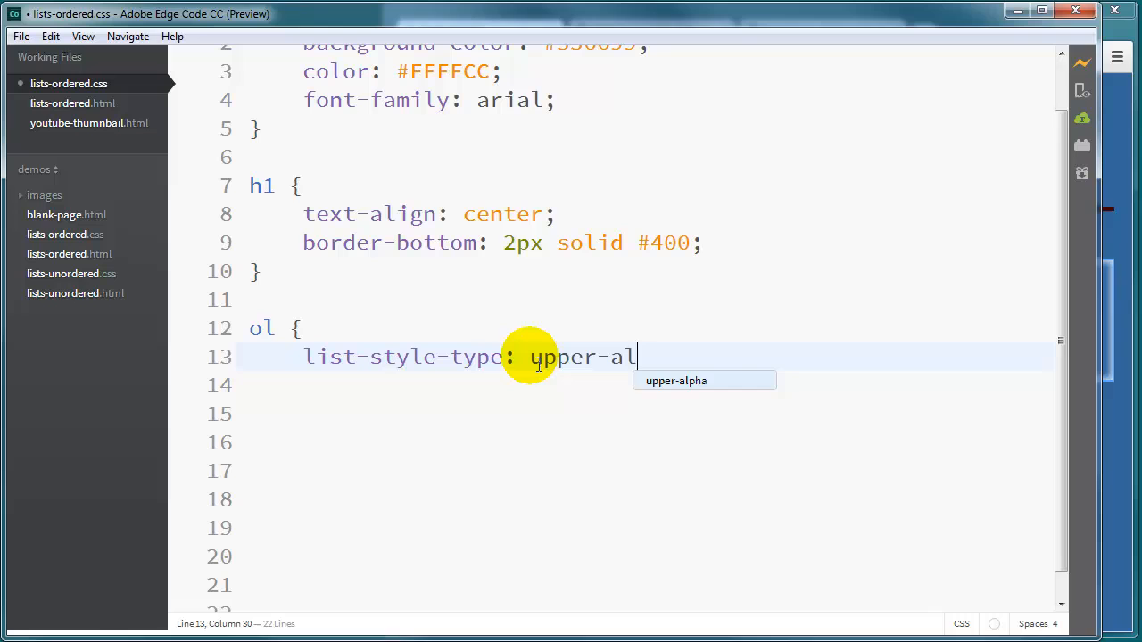
text(pha;)
key(Return)
text(})
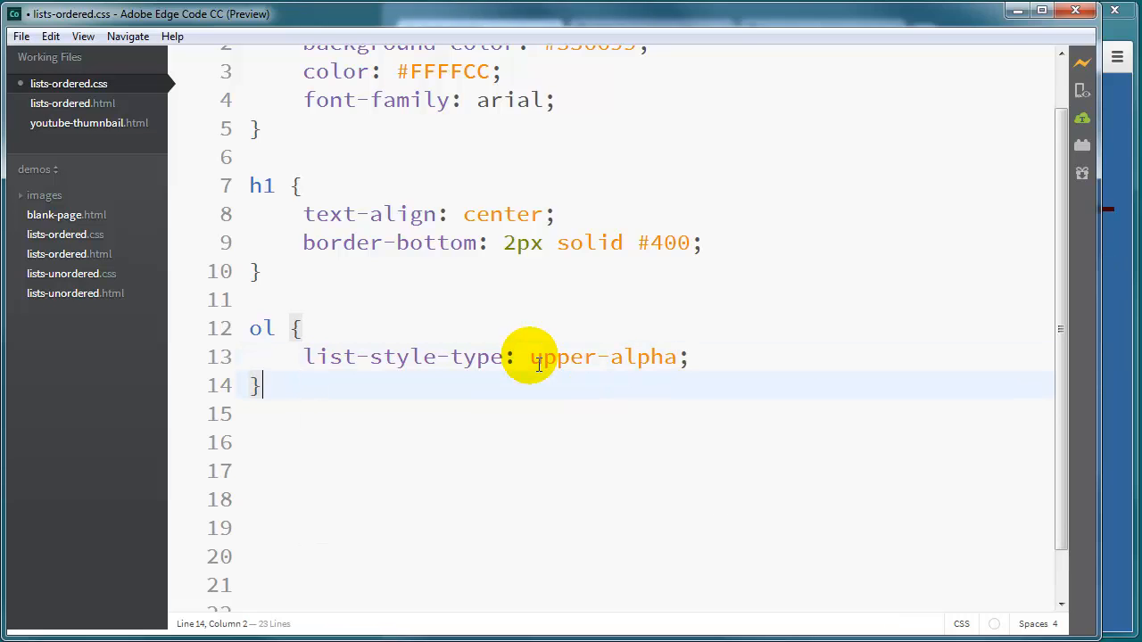
key(ctrl+s)
click(1125, 379)
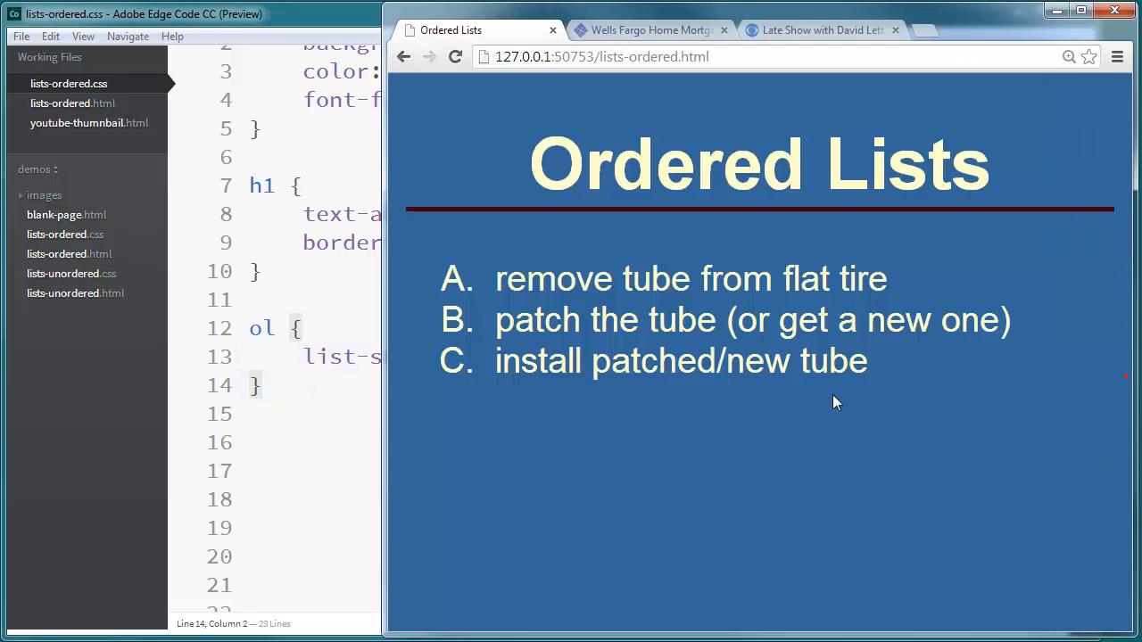
- Change the value to lower-alpha, save, and preview the a–c markers
click(311, 365)
double_click(558, 357)
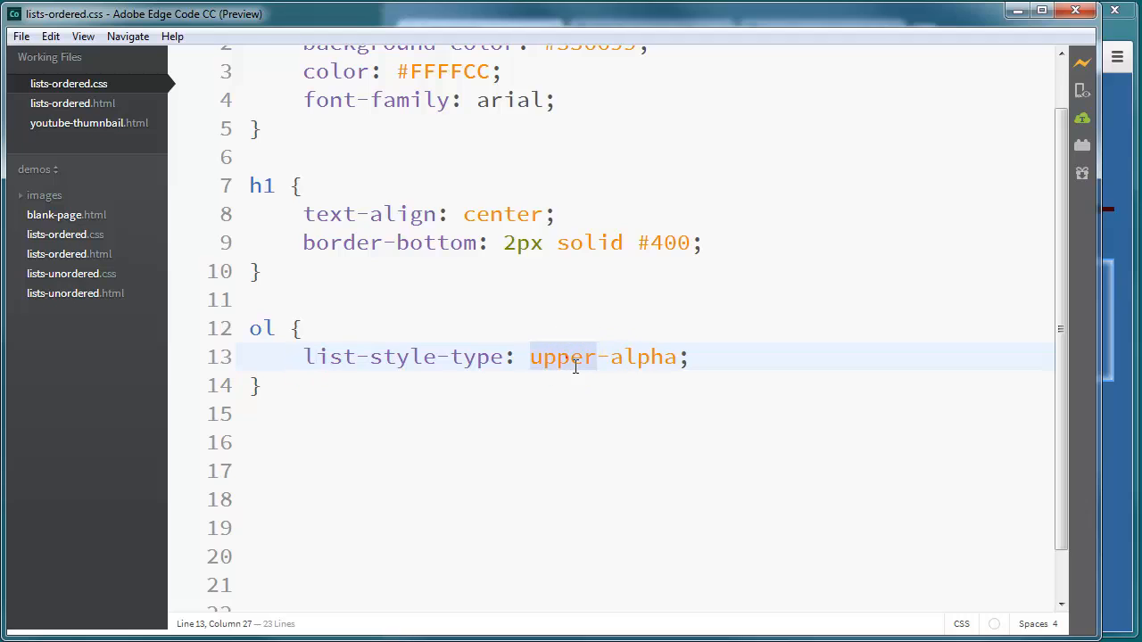
text(lower)
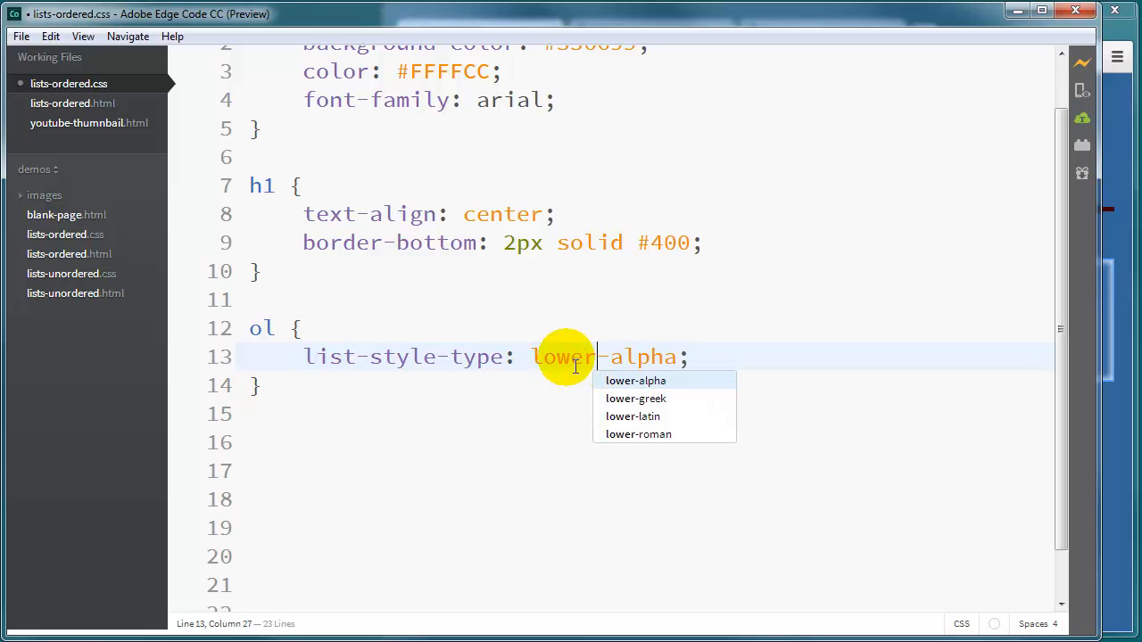
key(Escape)
key(ctrl+s)
click(1102, 424)
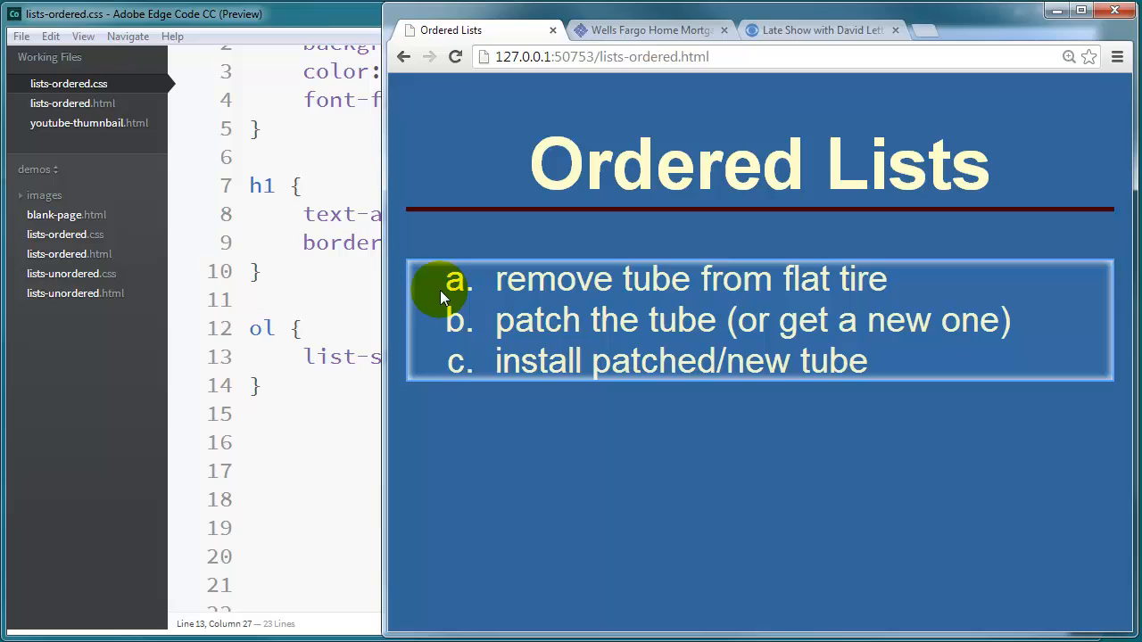
- Change the value to lower-roman, save, and preview the i–iii markers
click(331, 427)
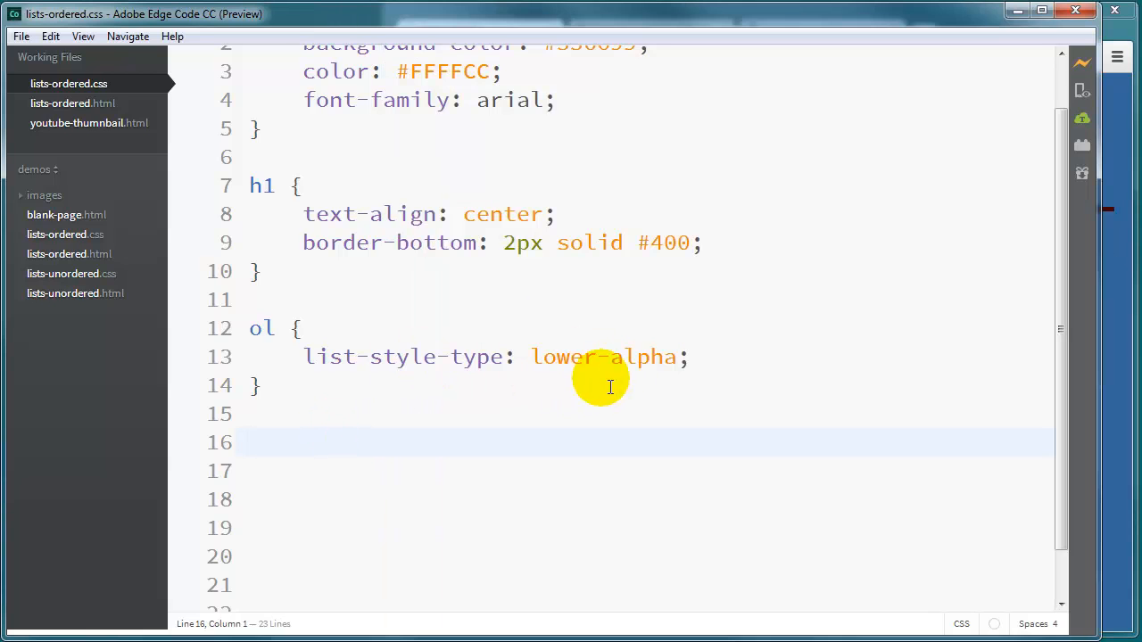
click(636, 357)
double_click(639, 357)
text(roman)
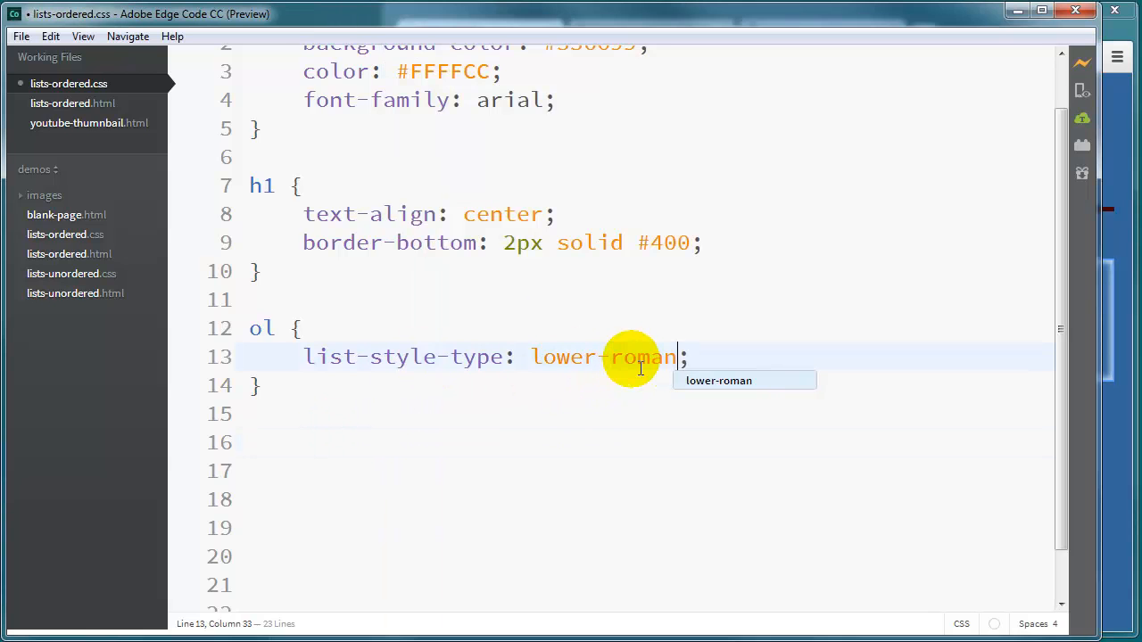
key(ctrl+s)
click(1102, 402)
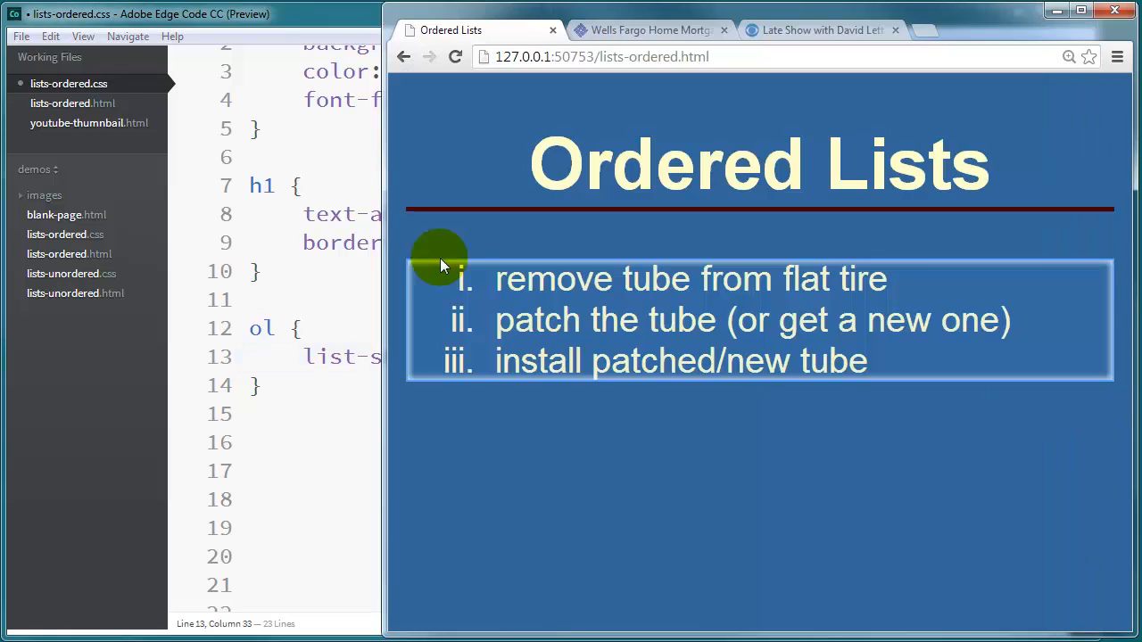
click(333, 448)
- Change the value to upper-roman, save, and preview the I–III numerals
double_click(560, 357)
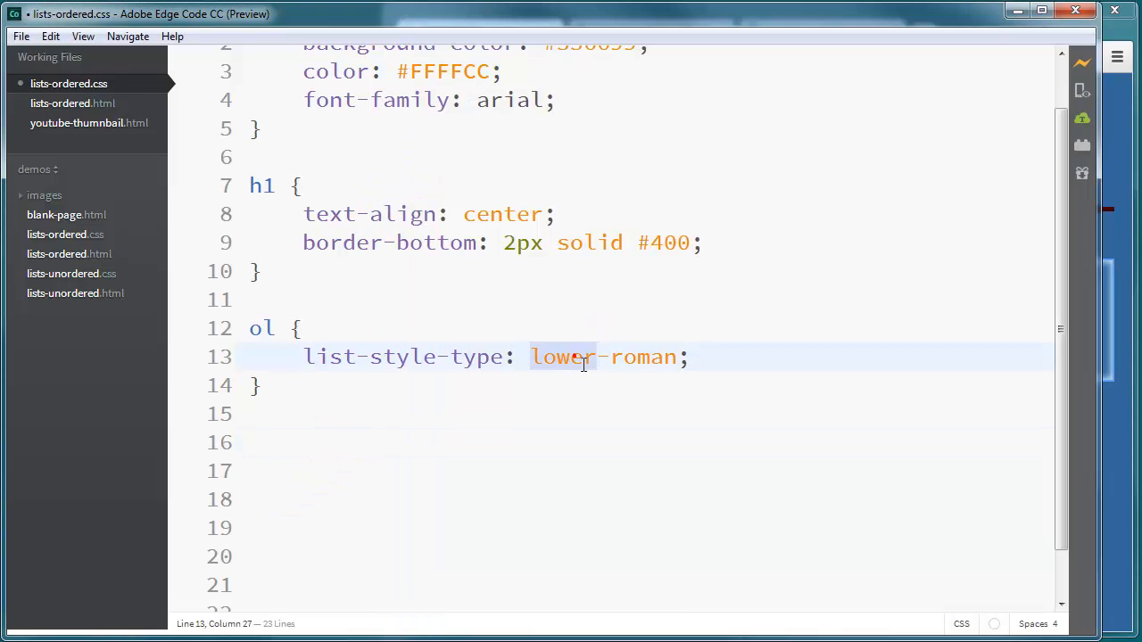
text(upper)
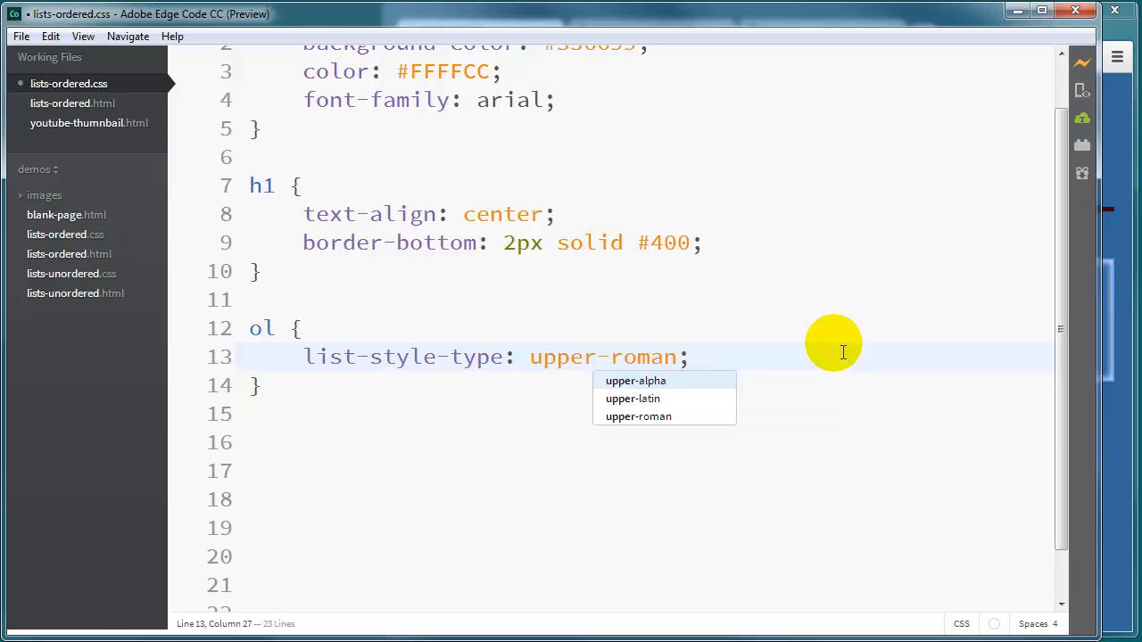
key(ctrl+s)
click(1093, 431)
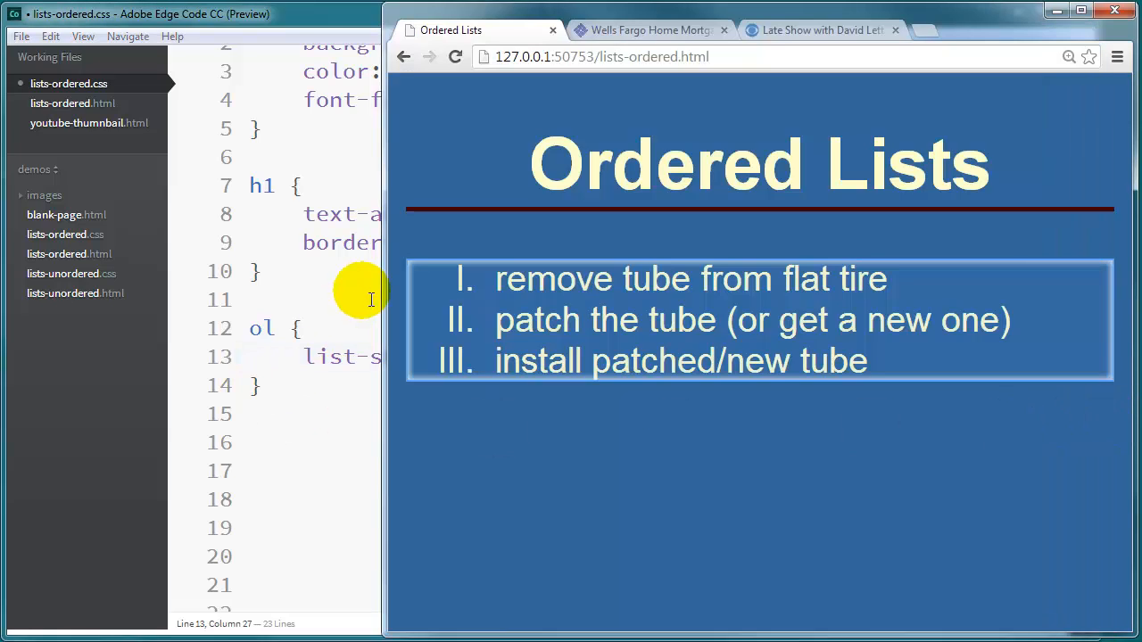
click(366, 435)
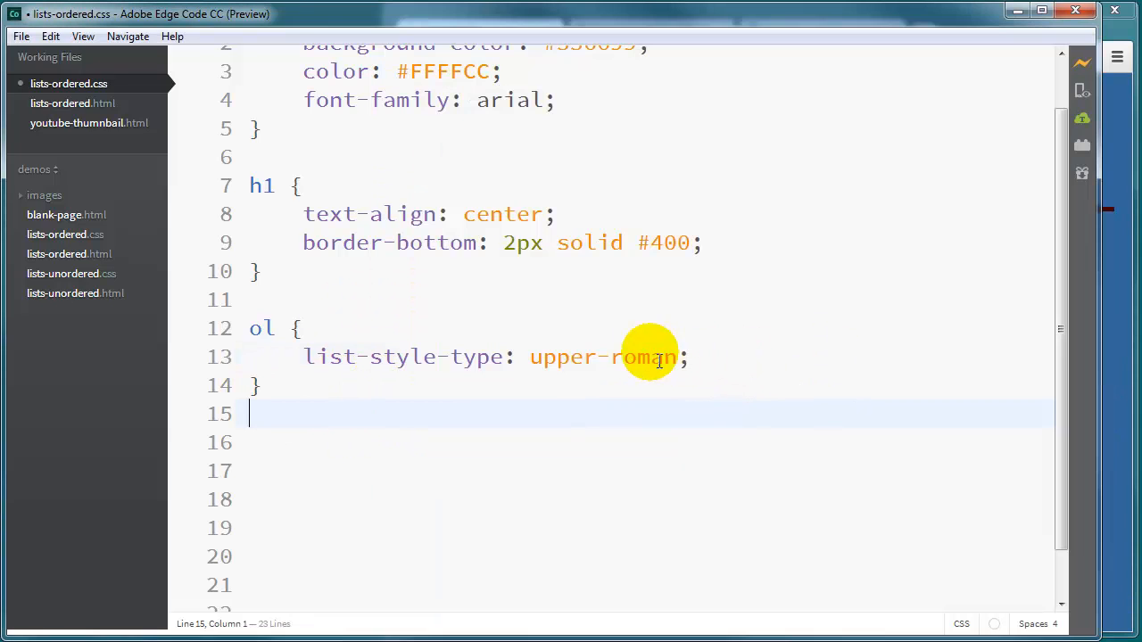
- Replace the value with decimal, save, and preview the 1–3 numbering
drag(530, 357, 678, 357)
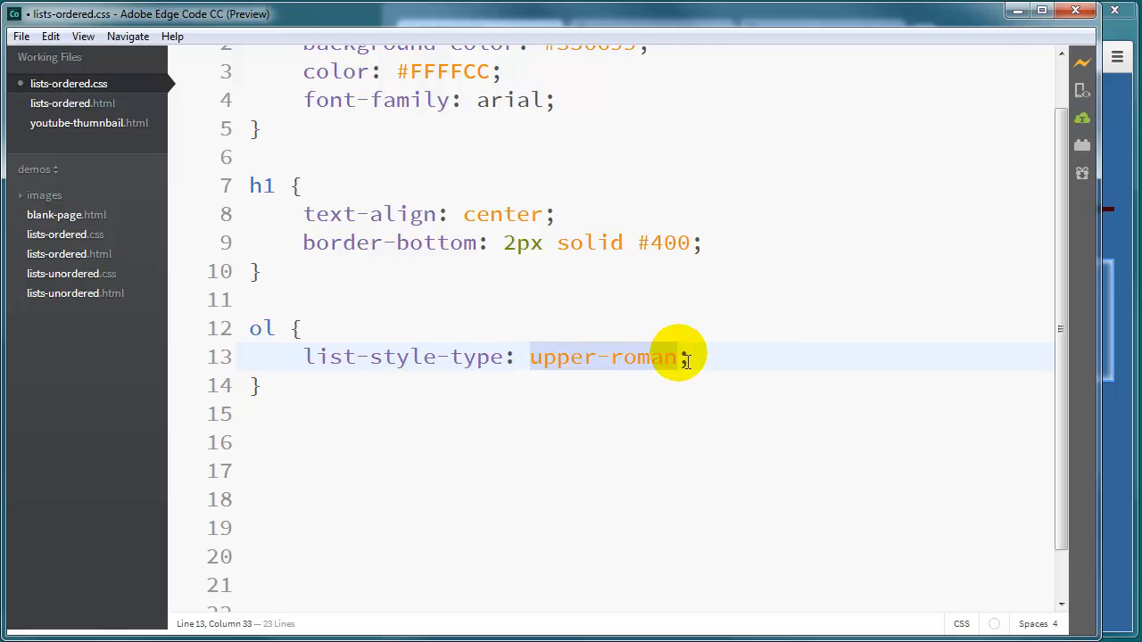
text(decimal)
key(ctrl+s)
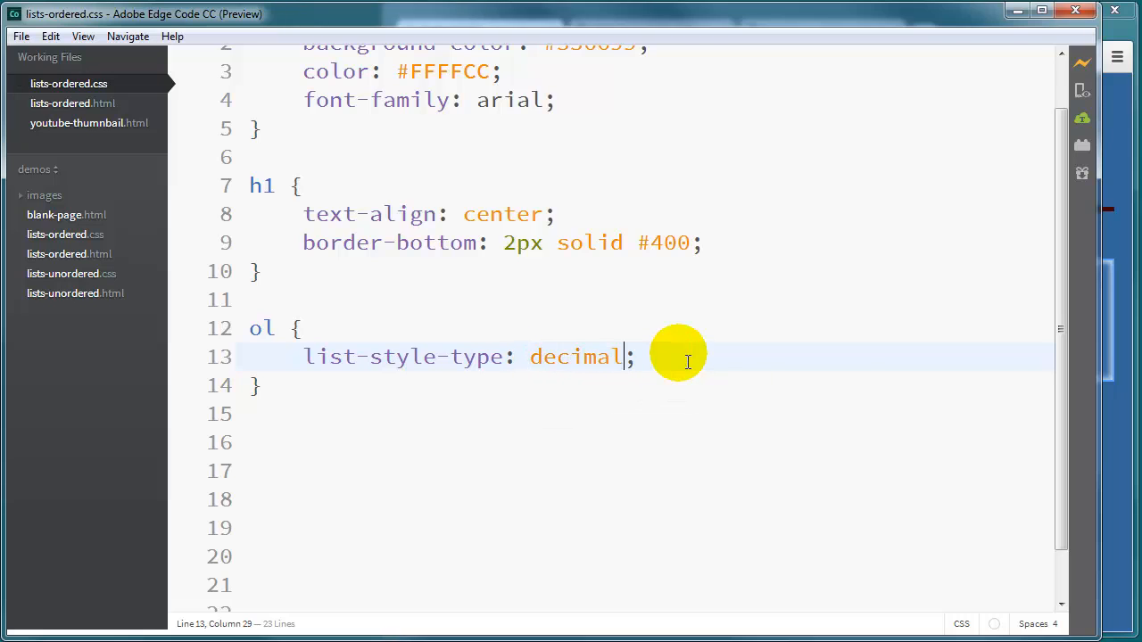
click(1119, 418)
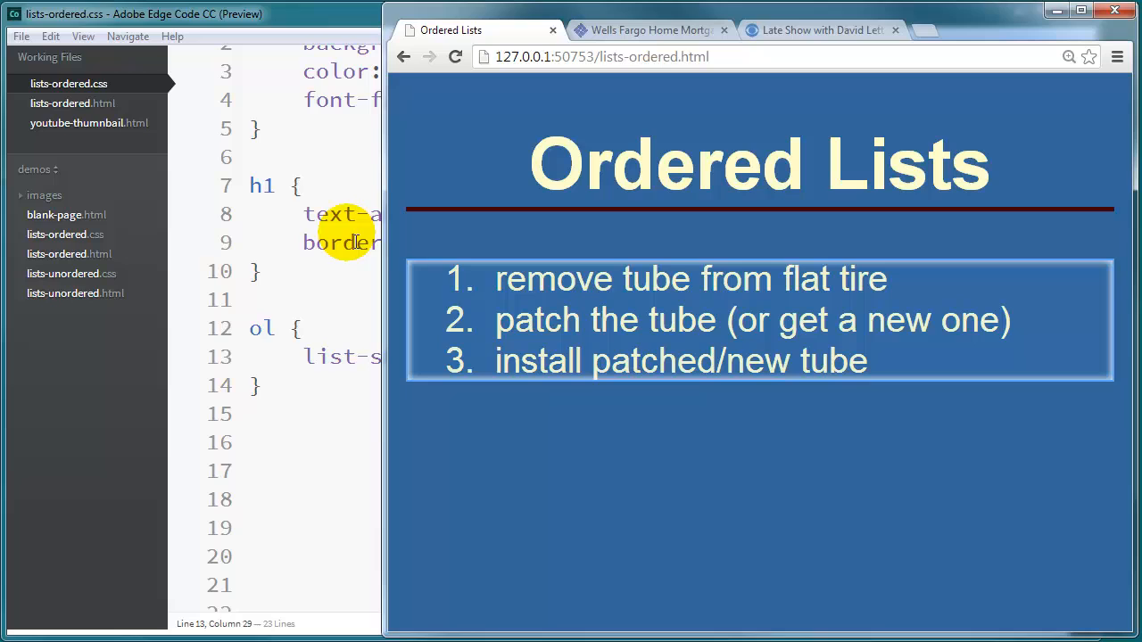
click(354, 417)
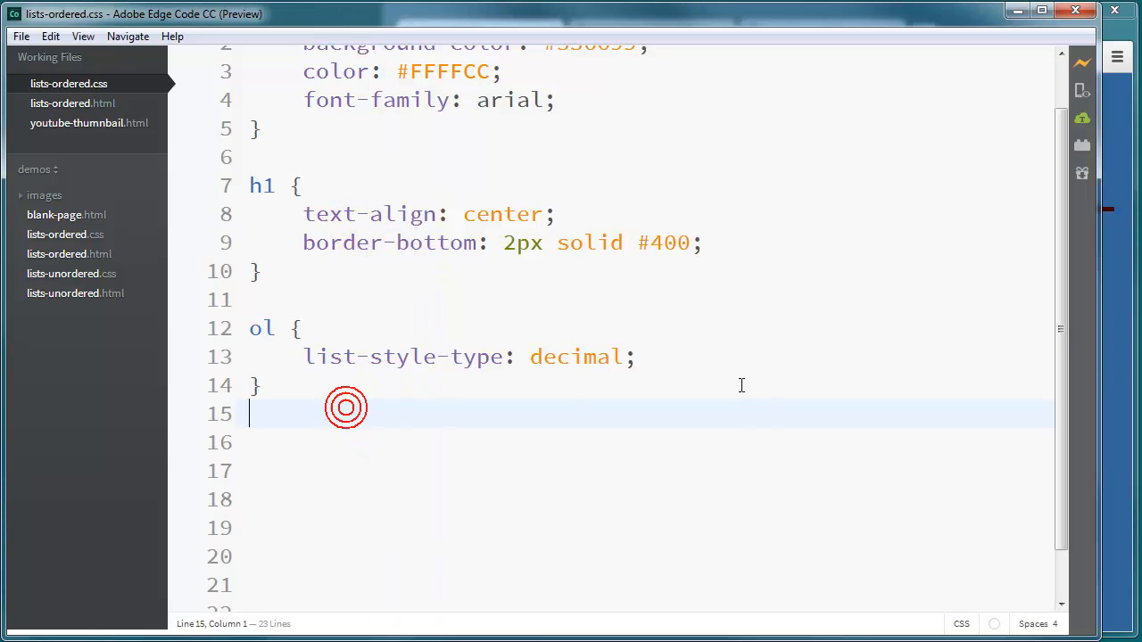
- Extend the value to decimal-leading-zero, save, and preview steps numbered 01–03
click(624, 358)
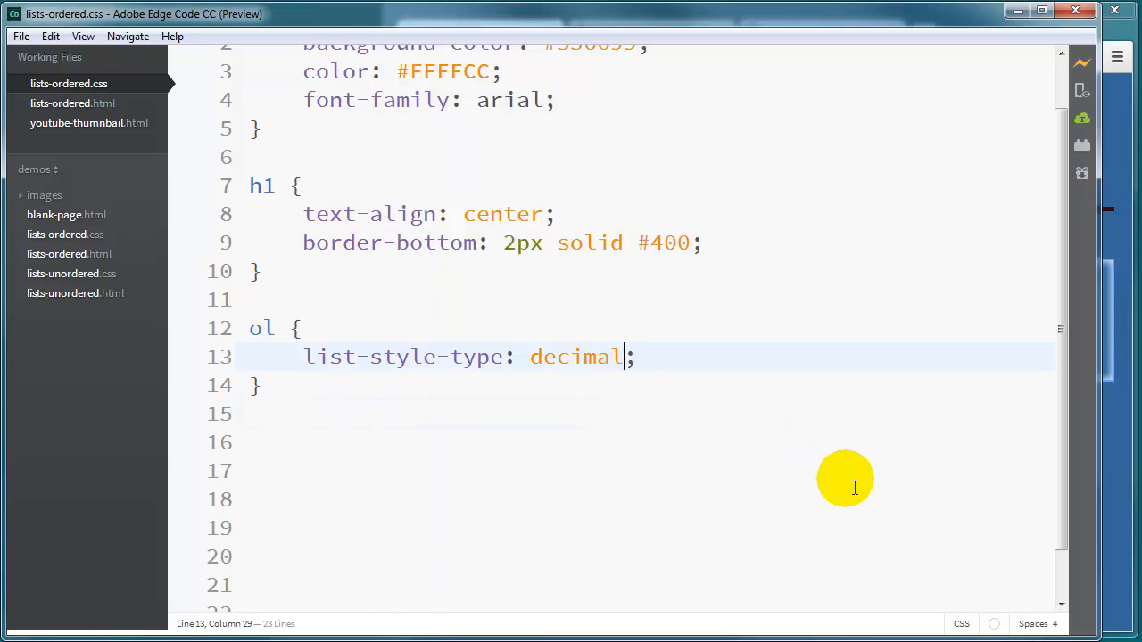
text(-leading-z)
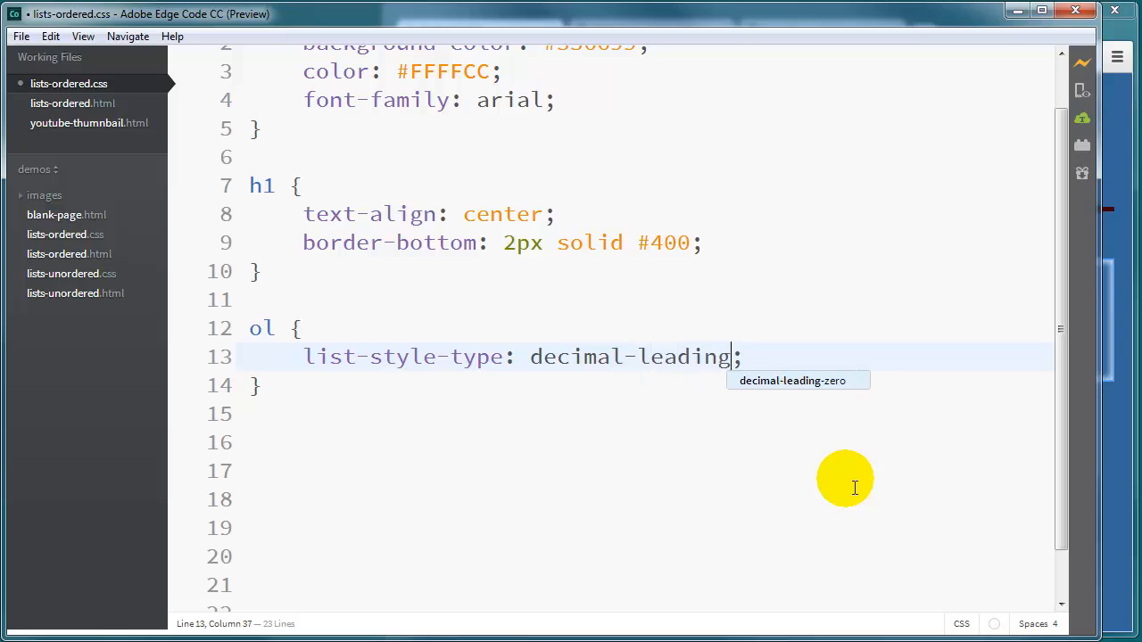
text(ero)
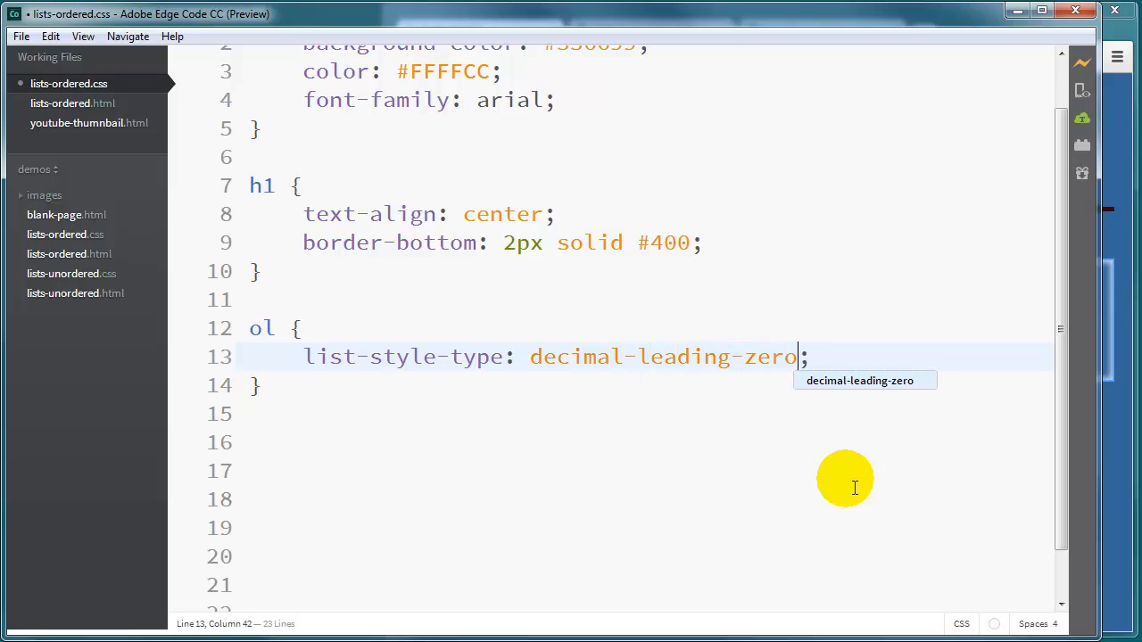
key(ctrl+s)
click(1126, 421)
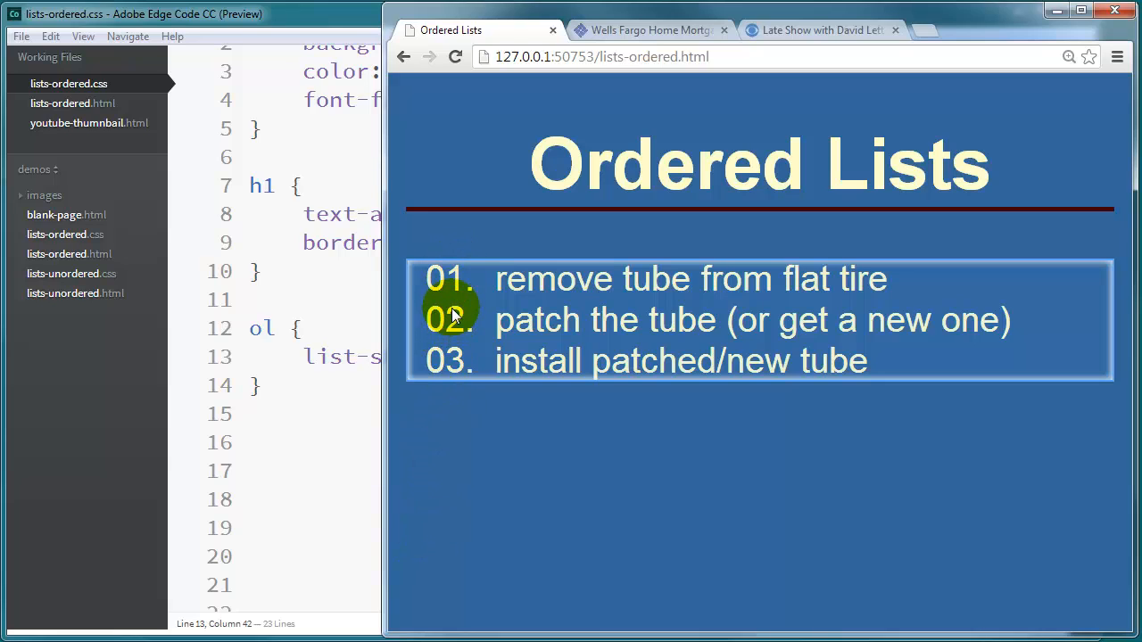
click(354, 422)
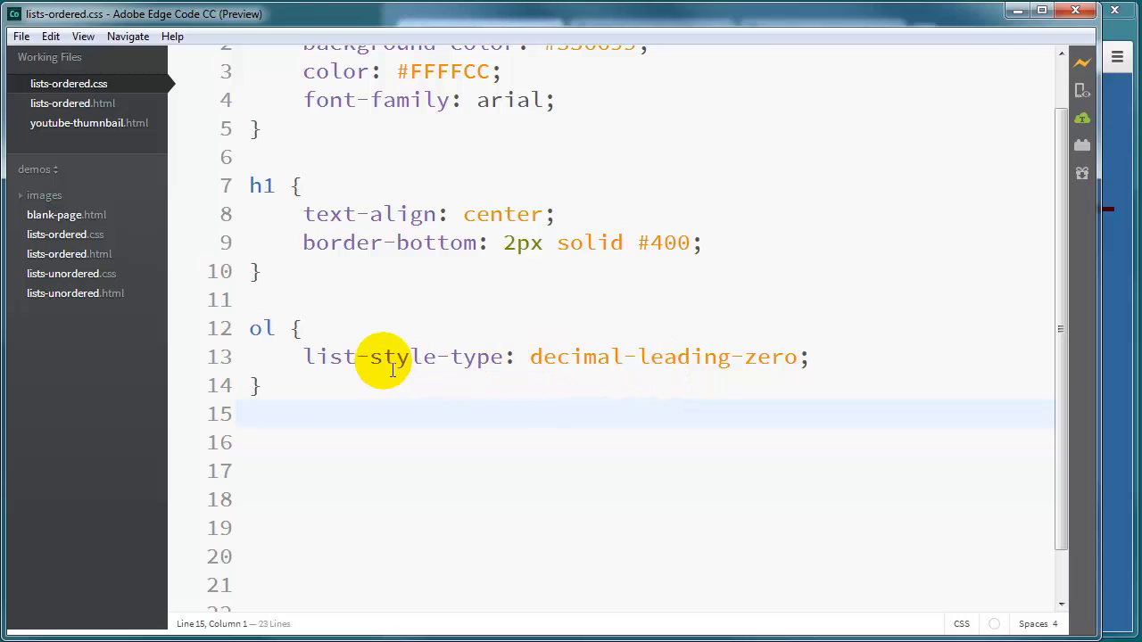